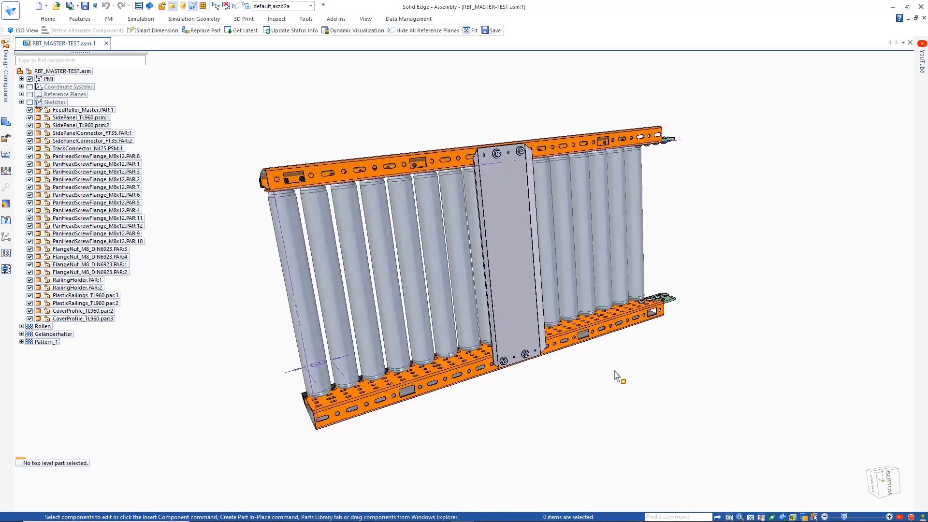
- Open the Design Configurator and pick a front roller in the model with the Model Picker as a component to configure
click(6, 77)
click(228, 40)
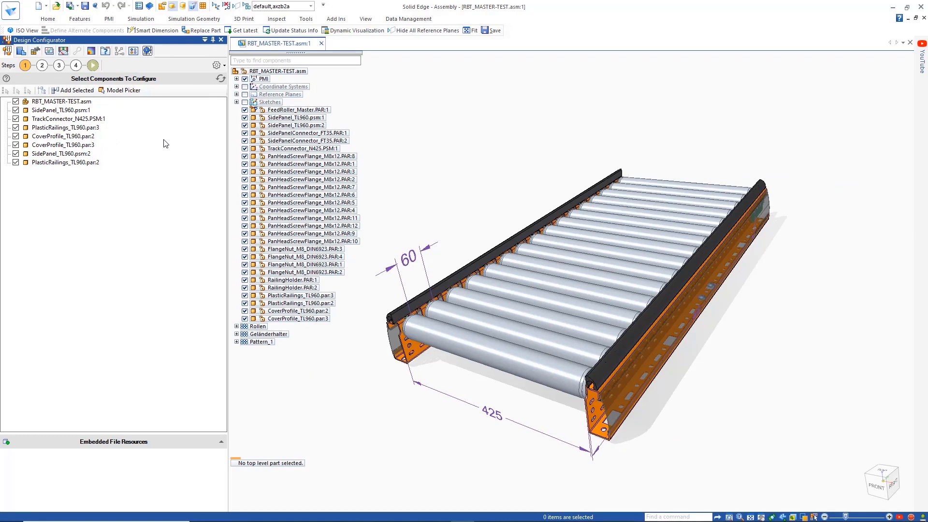
click(129, 92)
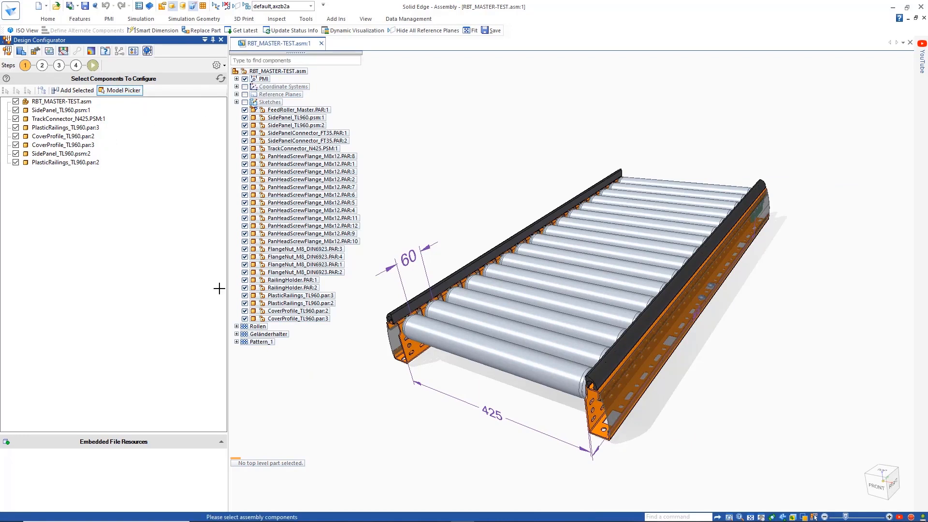
click(432, 333)
- Go to the master input fields and add the values 960 and 1020 to the Length (L) dropdown field
click(42, 66)
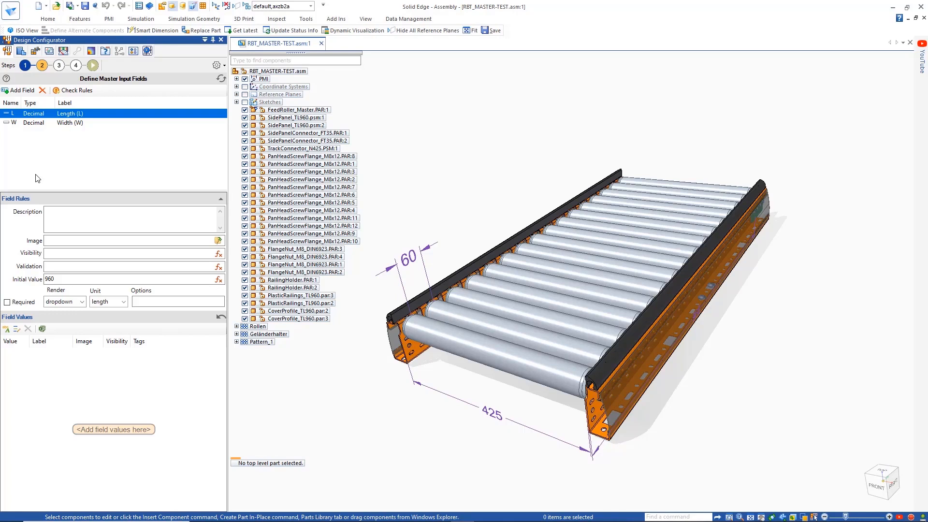
click(81, 302)
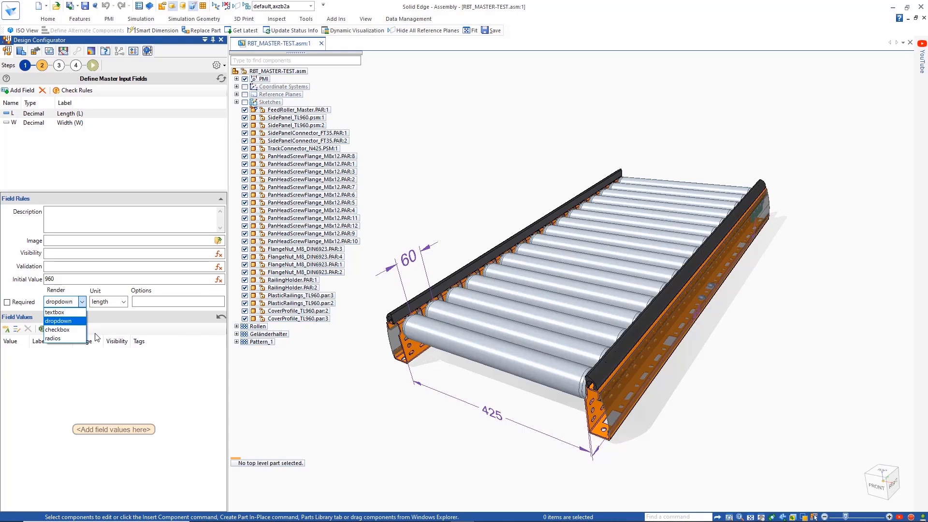
click(82, 304)
click(6, 329)
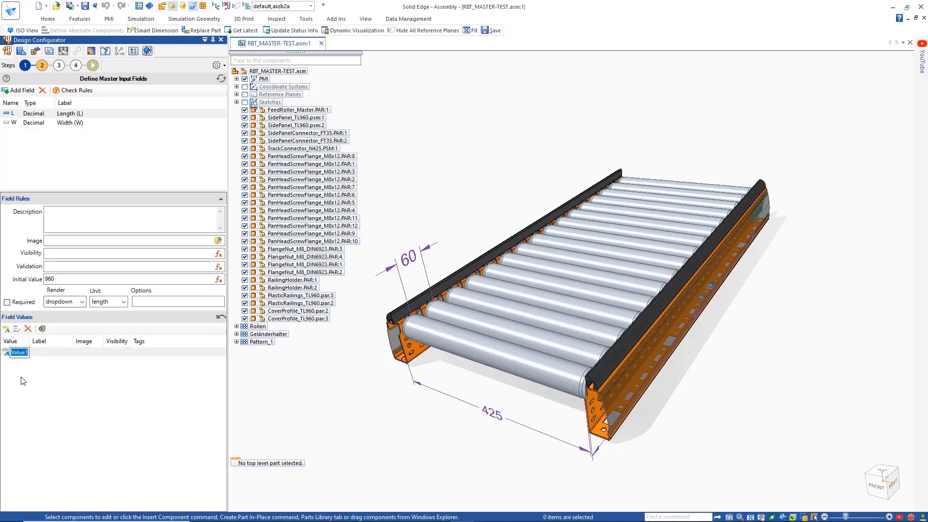
text(960)
key(Return)
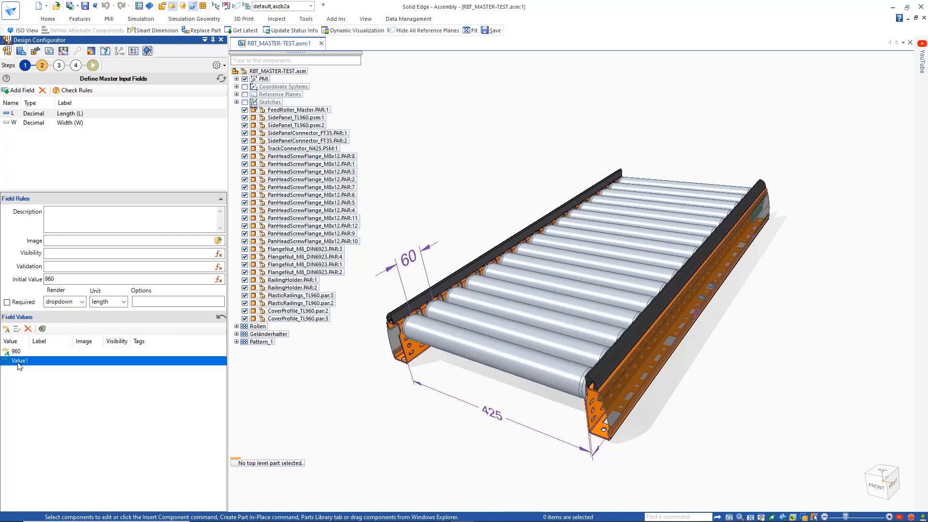
text(1020)
key(Return)
- Paste the list 960, 1020, 1050, 1080, 1140 and 1440 as multiple values for the Length (L) field
click(18, 331)
key(ctrl+v)
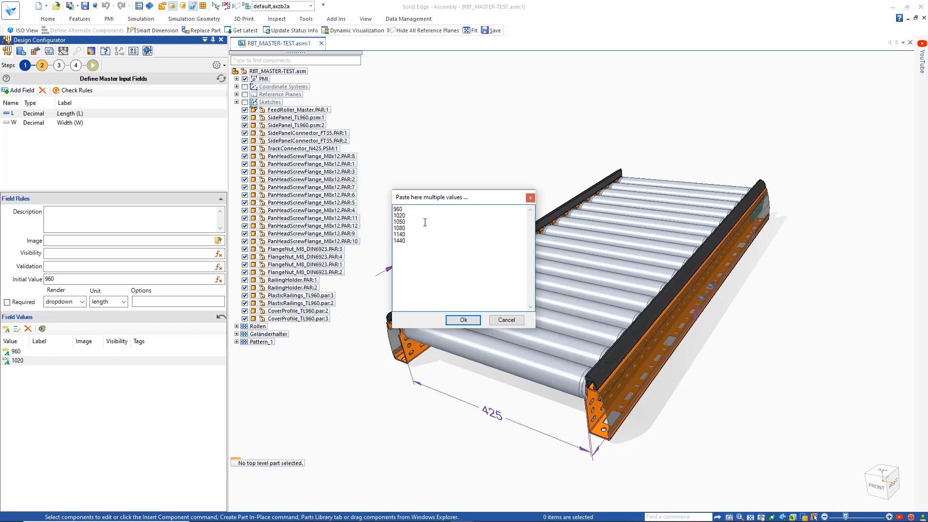
click(462, 320)
- Assign CONVEYOR.png as the image of the Length (L) field
click(218, 241)
click(389, 328)
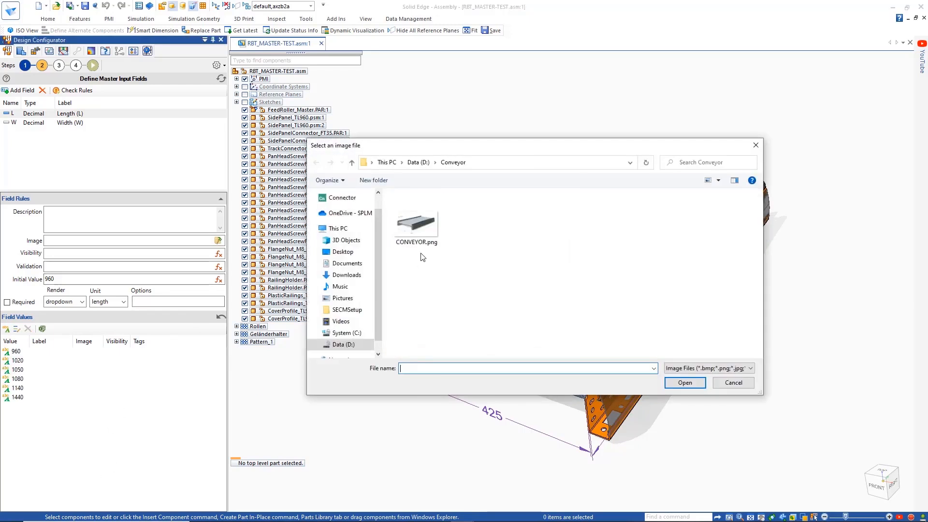
double_click(416, 224)
click(543, 330)
- Add the values 425 and 725 to the Width (W) field
click(17, 123)
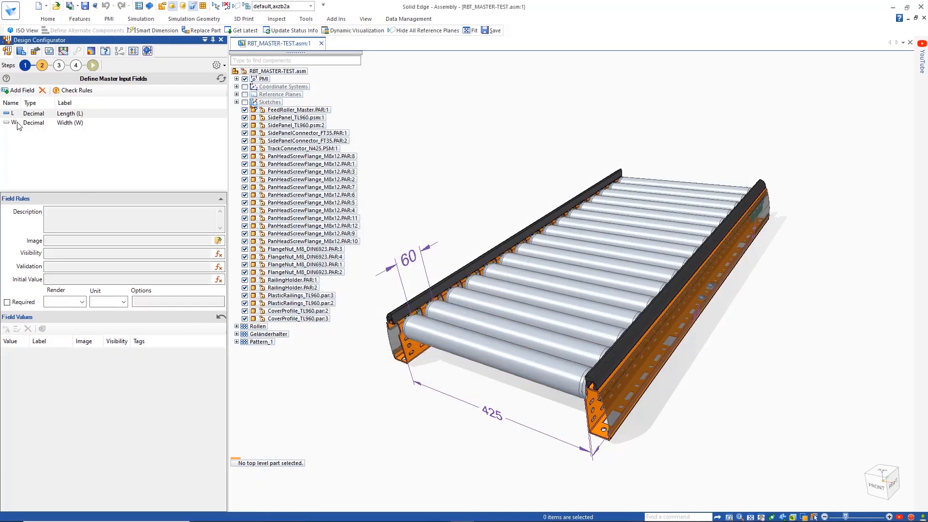
click(6, 330)
click(6, 330)
double_click(16, 353)
text(42)
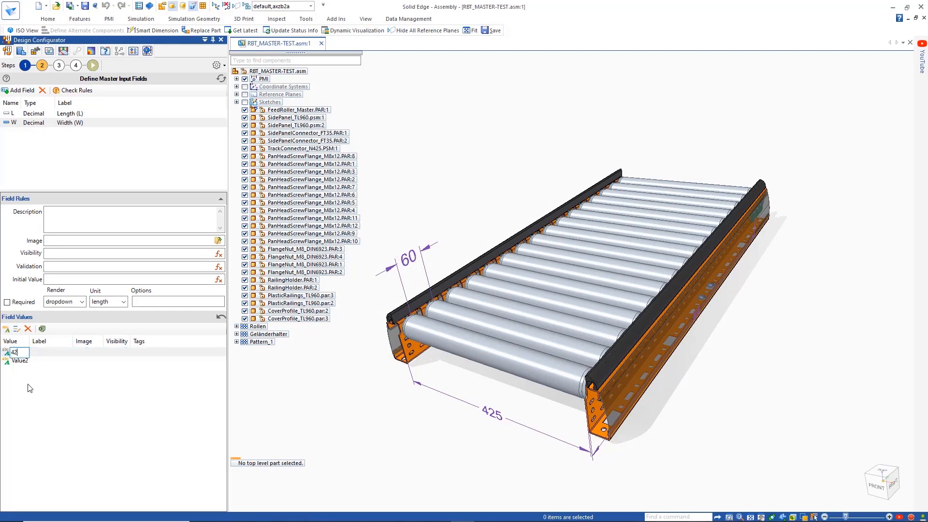
text(5)
key(Return)
double_click(24, 364)
text(725)
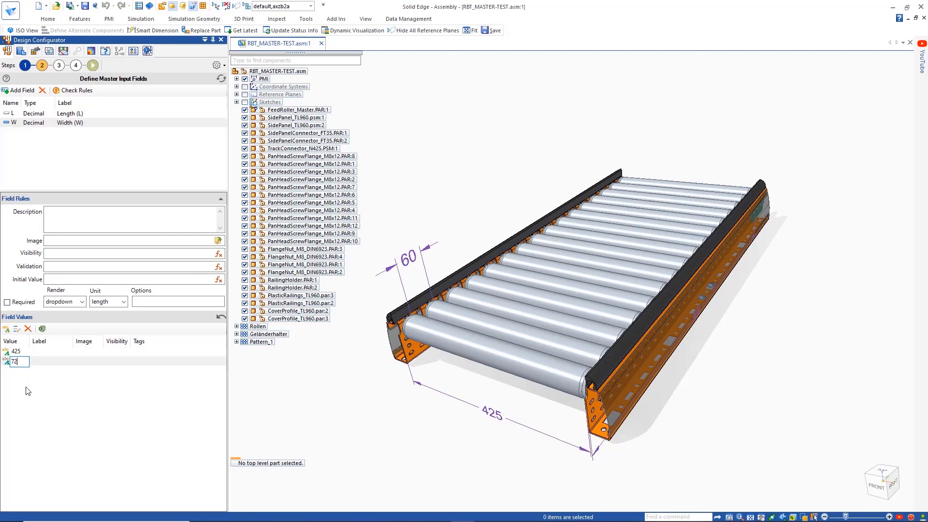
key(Return)
- Add an input field named P with the label Pitch (P) and render it as radios
click(19, 90)
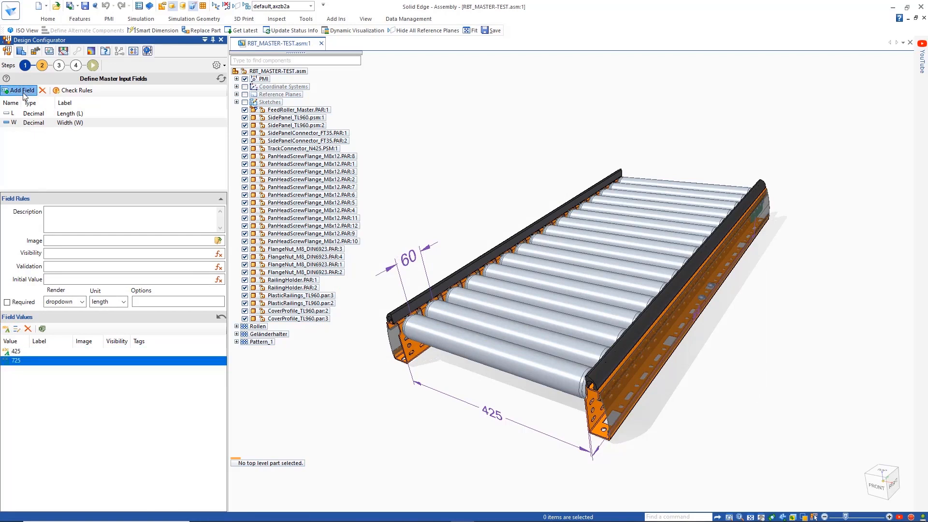
text(P)
key(Tab)
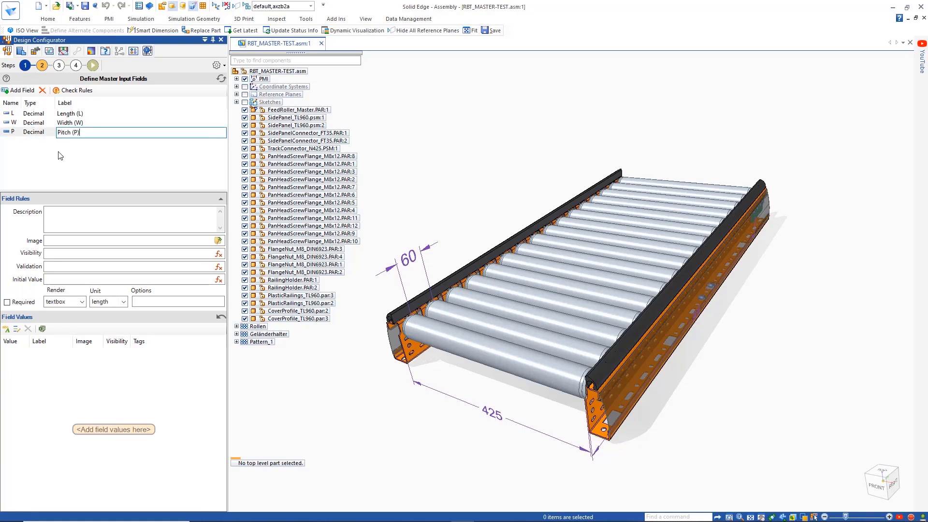
text(Pitch (P))
click(65, 302)
click(60, 338)
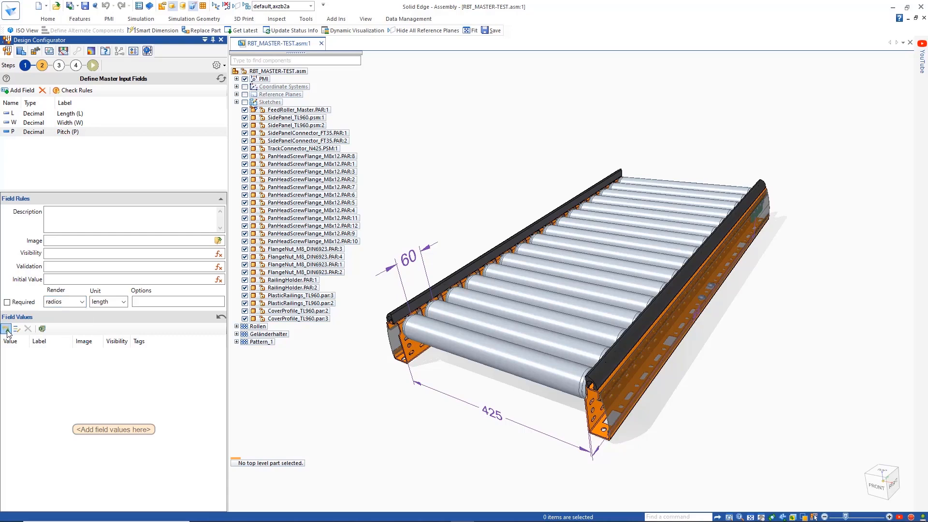
- Add the values 60 and 90 to the Pitch (P) field
click(7, 329)
click(7, 330)
double_click(19, 352)
text(60)
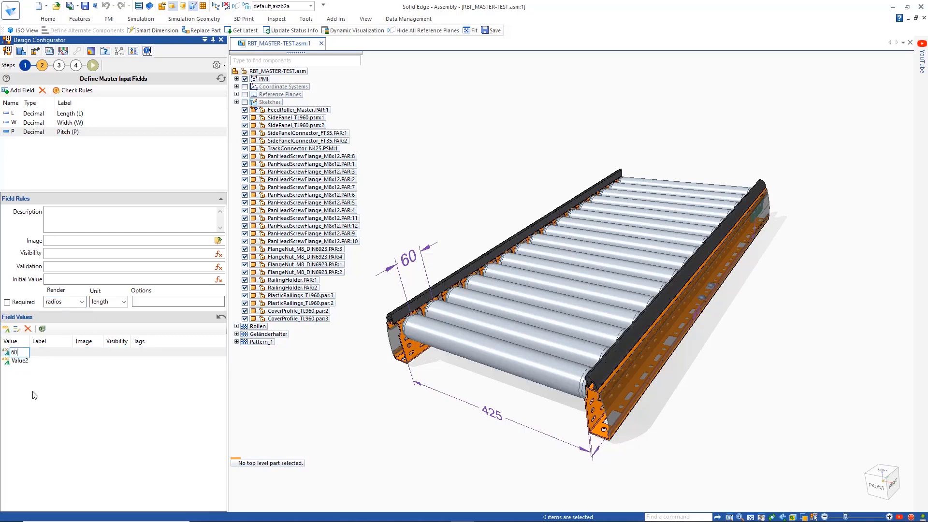
double_click(26, 360)
text(90)
key(Return)
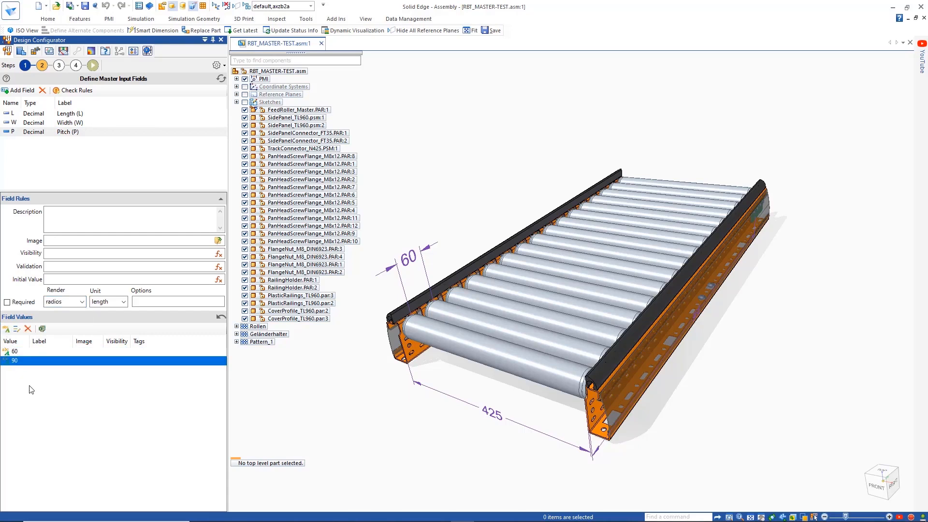
- Open the visibility expression of pitch value 60 in the Expression Editor and expand the Input variables
click(124, 353)
click(124, 353)
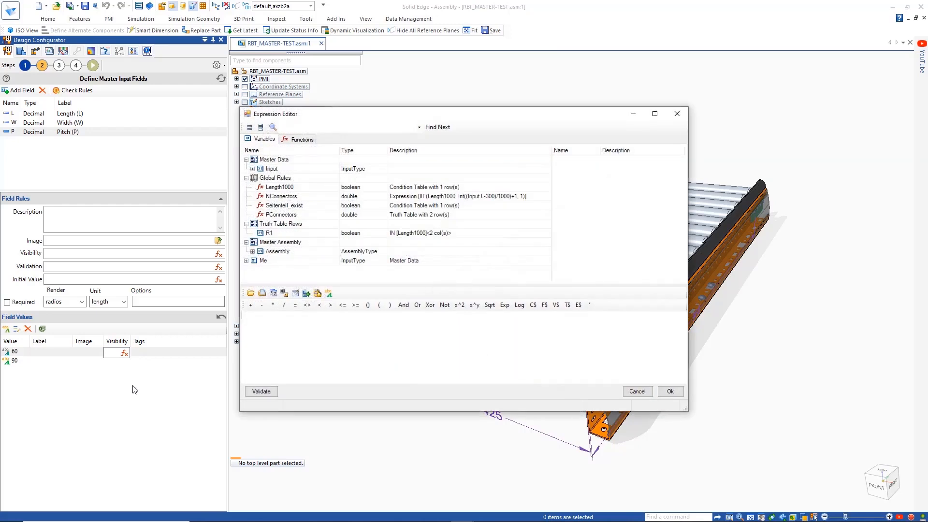
click(252, 169)
double_click(274, 187)
click(295, 305)
click(289, 327)
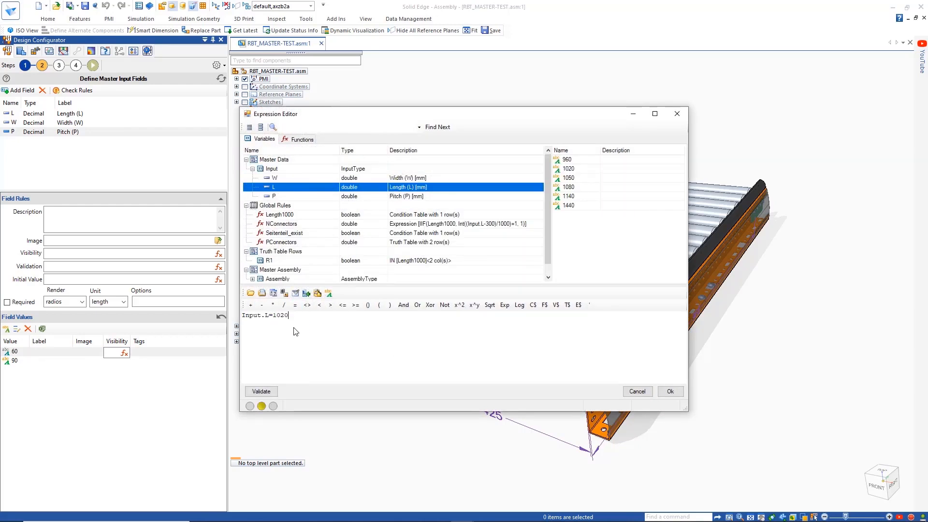
click(417, 305)
double_click(286, 189)
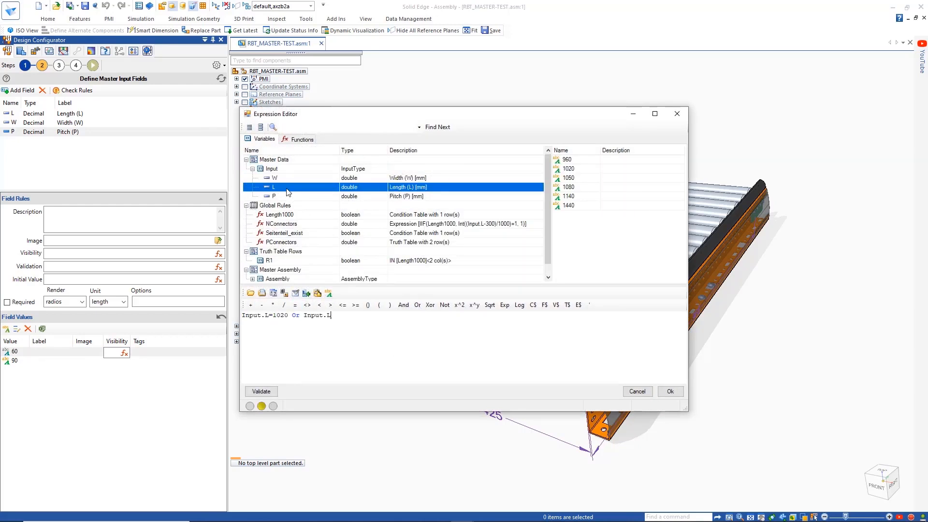
click(295, 305)
click(350, 373)
key(ctrl+a)
key(Delete)
- Insert the Mod(val1, val2) function from the general math functions into the expression
click(299, 140)
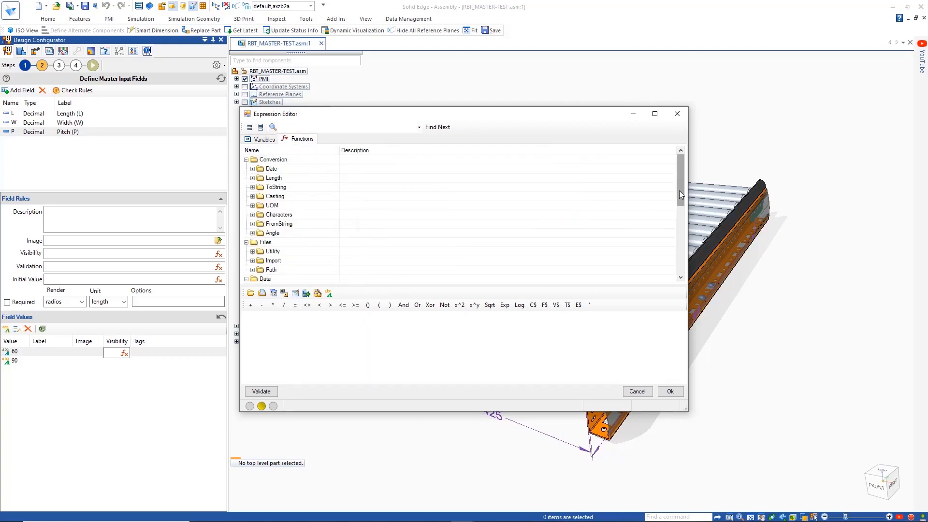
drag(679, 191, 681, 251)
click(247, 259)
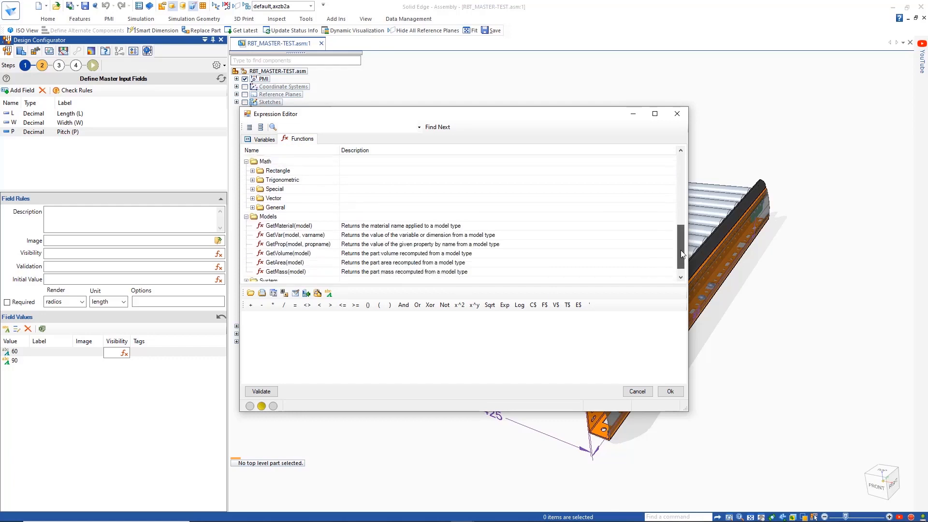
click(255, 197)
drag(680, 218, 680, 237)
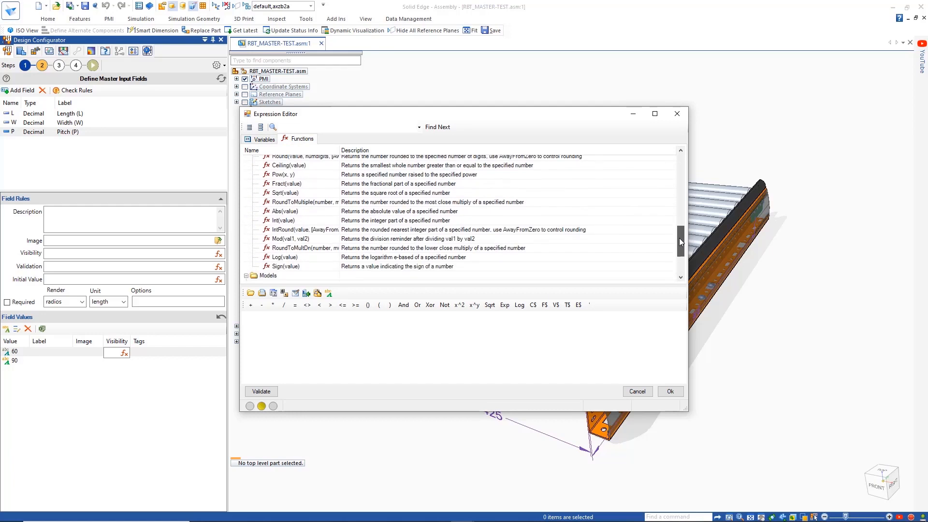
double_click(301, 239)
- Complete the visibility expression of pitch value 60 as Mod(Input.L-60, 60)=0, validate it and accept it
double_click(264, 315)
click(263, 139)
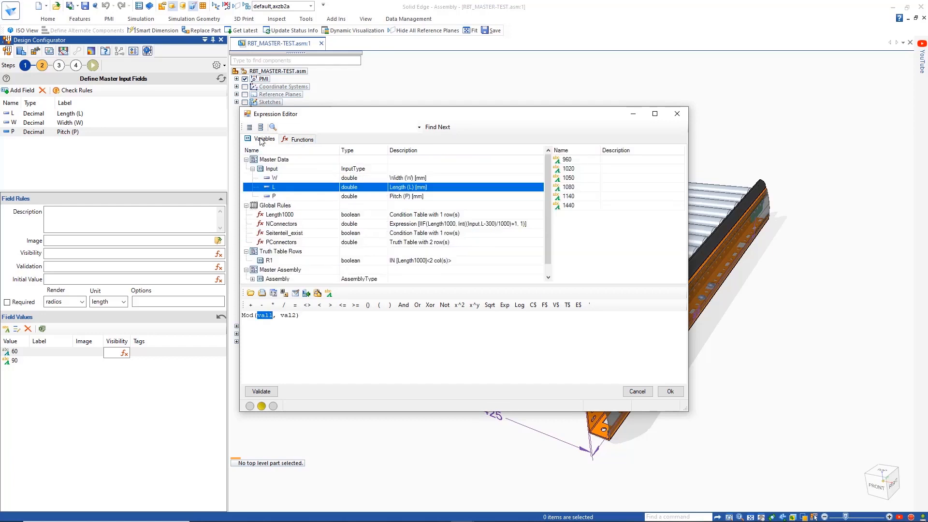
double_click(280, 188)
text(-60)
double_click(312, 315)
text(60)
key(End)
text(=0)
click(261, 391)
click(670, 392)
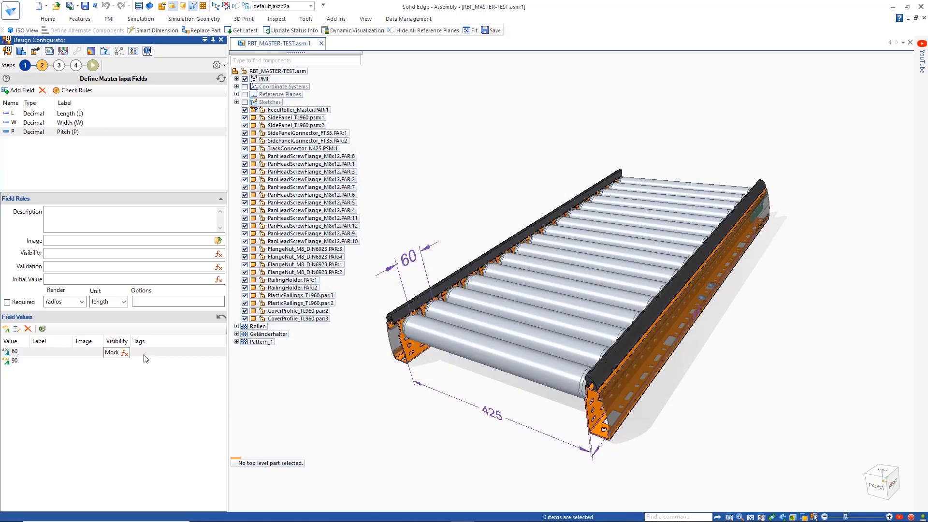
- Copy the visibility expression of pitch value 60 to pitch value 90 and change it to Mod(Input.L-60, 90)=0
click(130, 356)
right_click(130, 356)
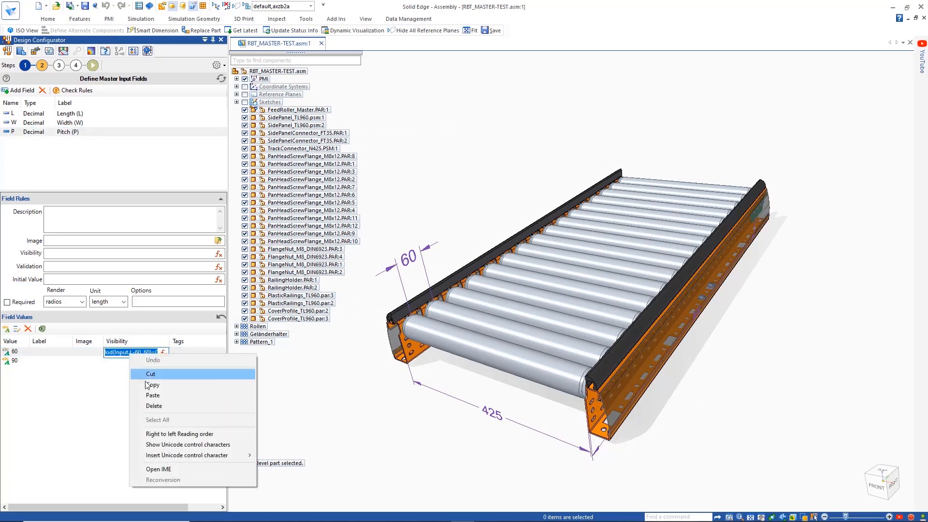
click(148, 386)
click(129, 363)
right_click(130, 364)
click(150, 403)
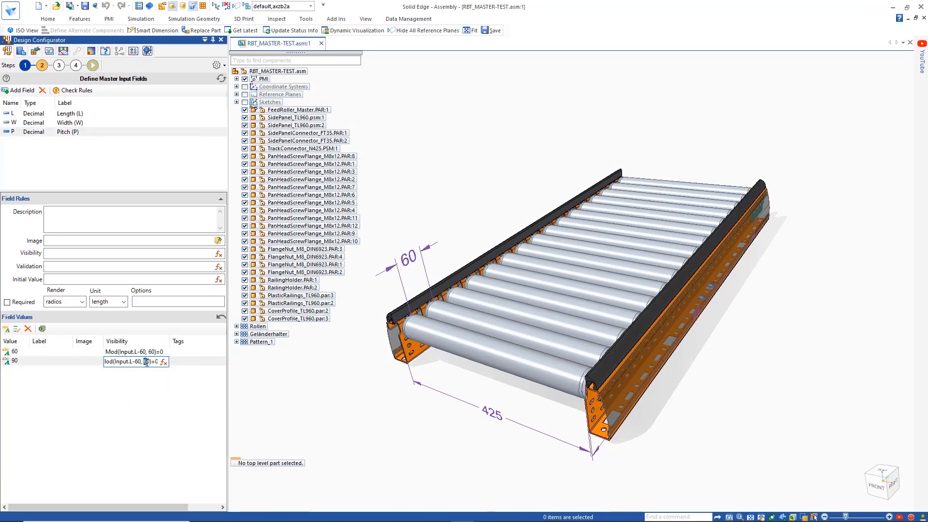
text(90)
key(Return)
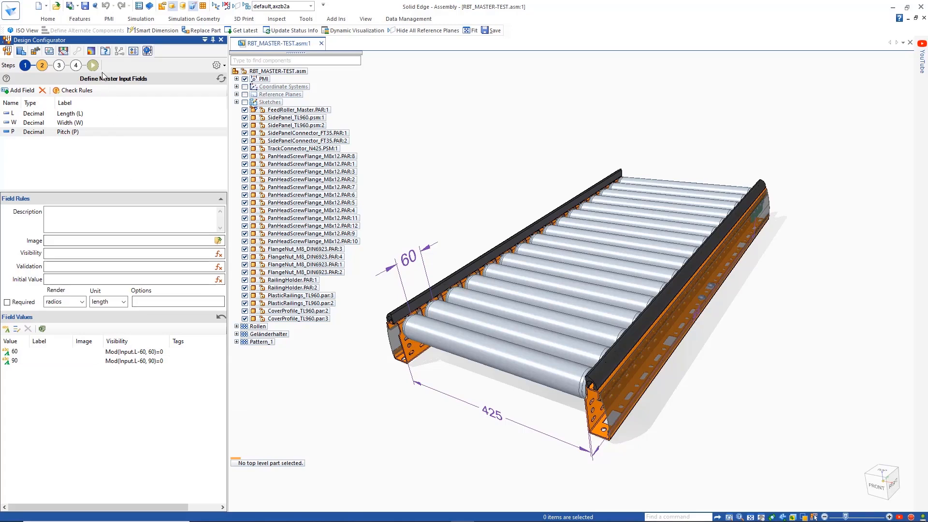
- Preview the configuration form and choose a Length (L) of 1440 to test the pitch options
click(93, 66)
click(58, 210)
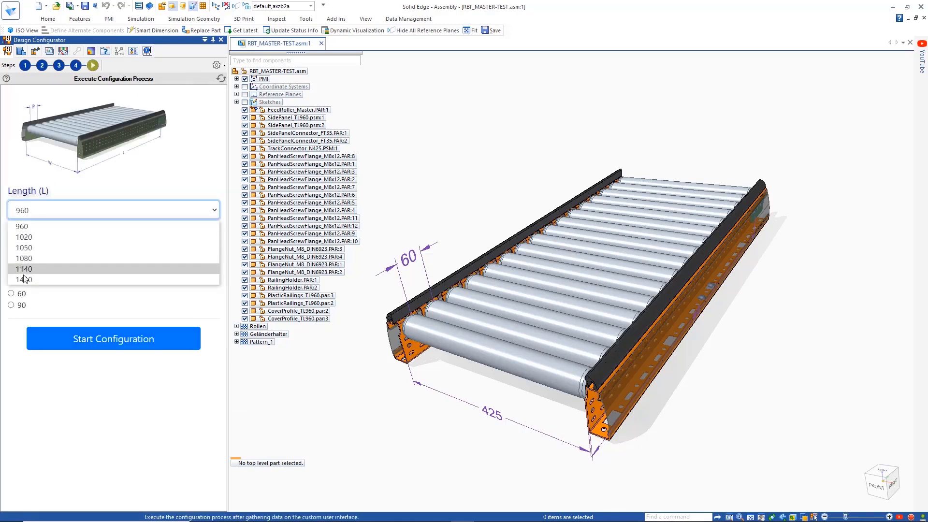
click(50, 271)
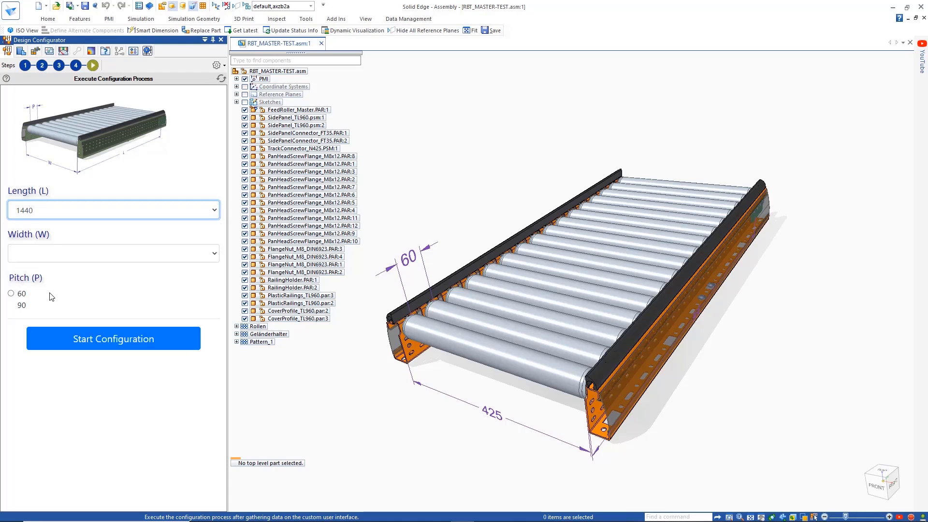
- Go to the rule definitions and examine the available rule types and the Length1000, NConnectors and PConnectors rules
click(59, 65)
click(54, 90)
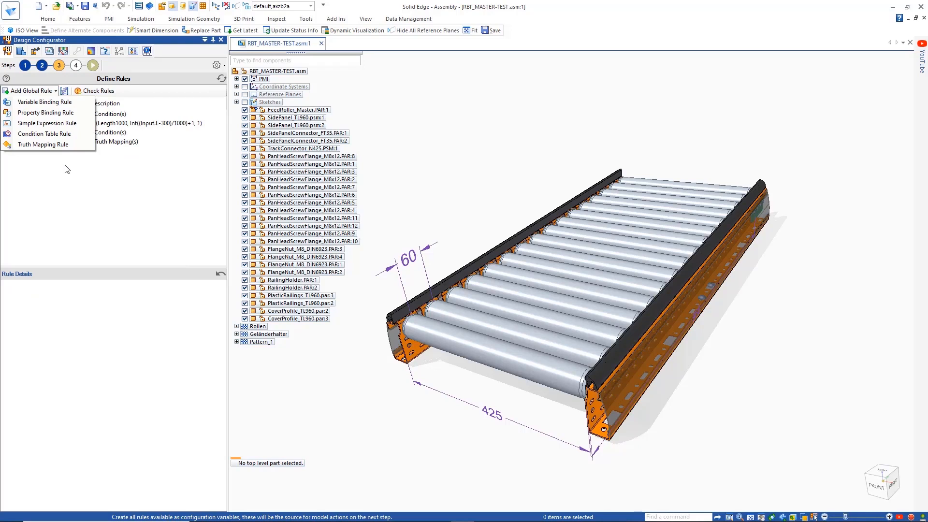
click(66, 167)
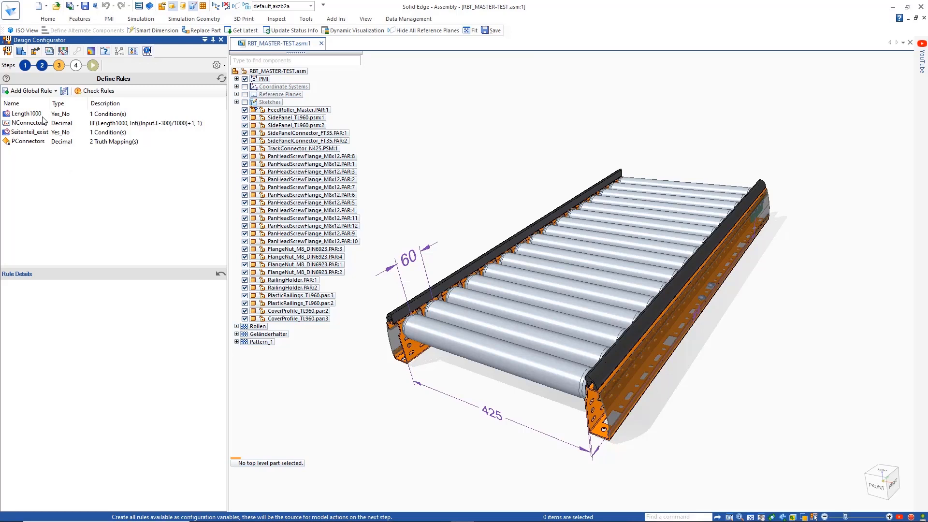
click(29, 115)
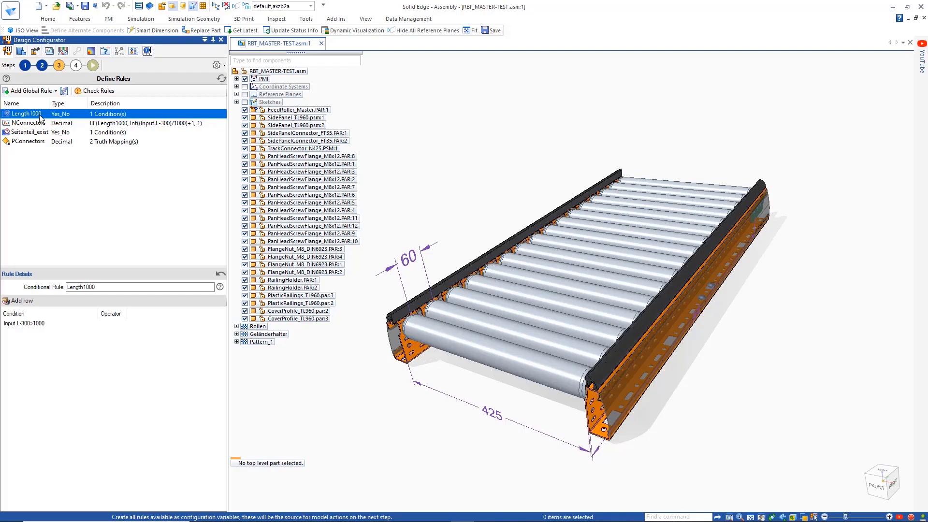
click(30, 123)
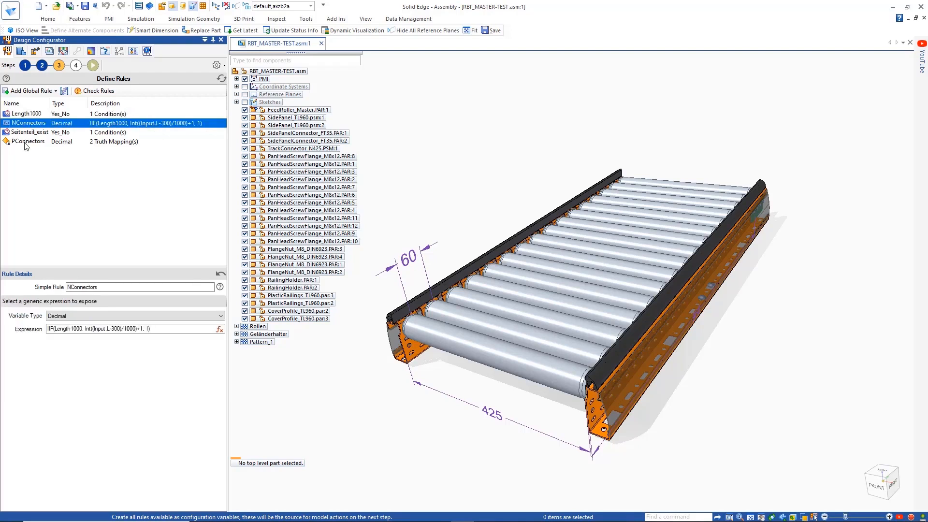
click(26, 143)
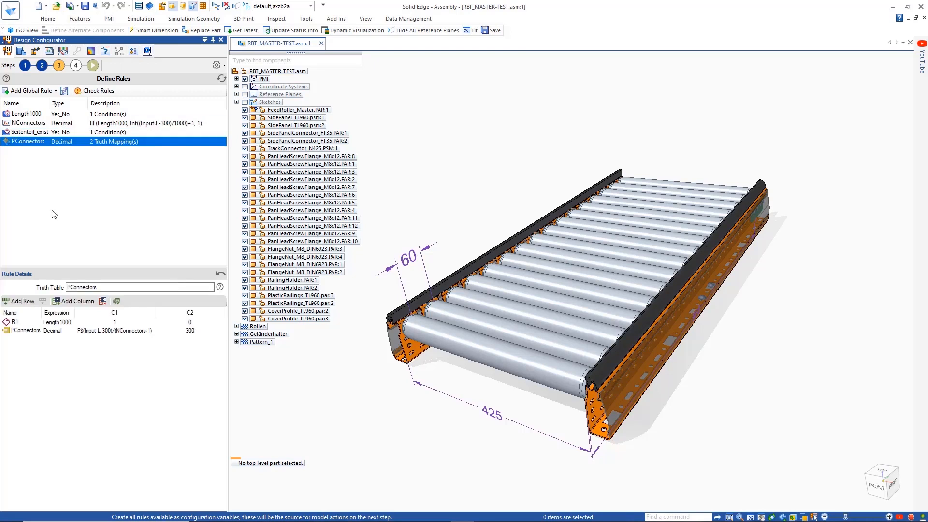
- Add a simple global rule of type Decimal named ConnectorPos
click(30, 91)
click(32, 122)
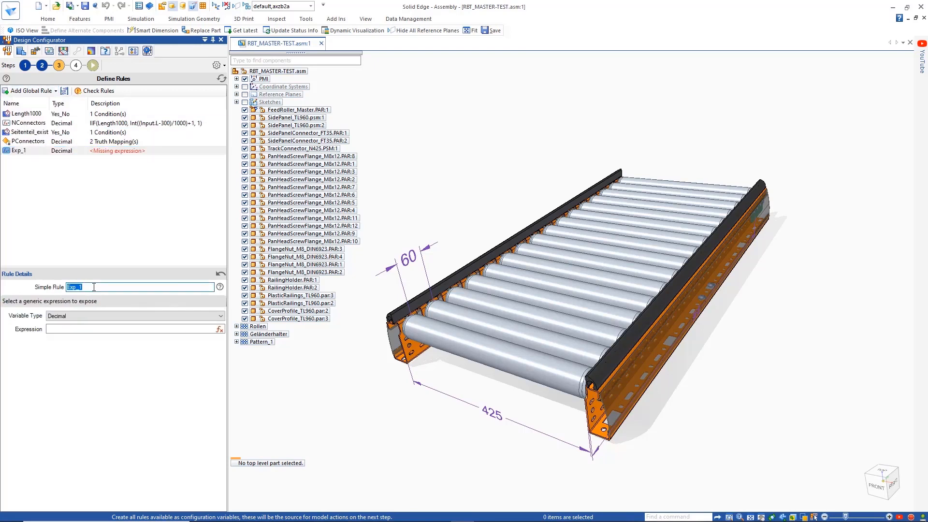
text(ConnectorPos)
- Give the ConnectorPos rule the expression IIF(Length1000,150,Input.L/2) and accept it
click(220, 329)
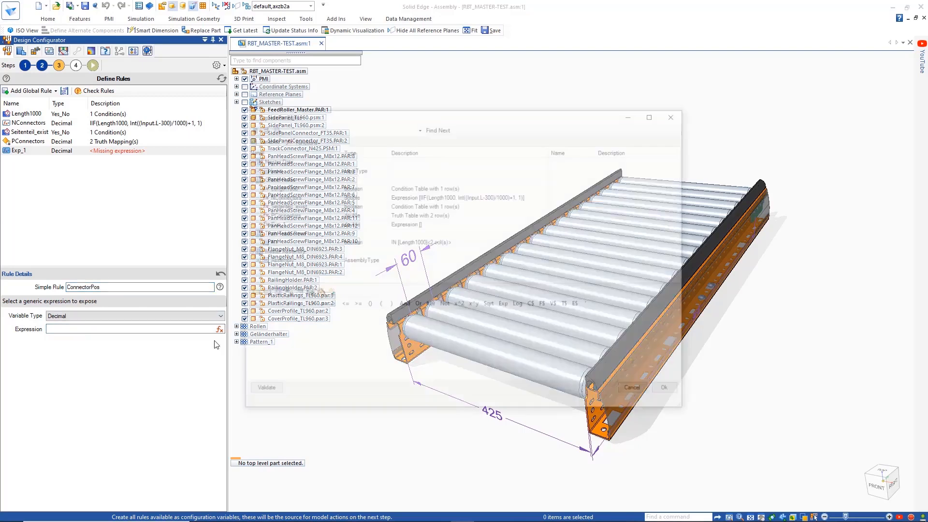
text(IIF()
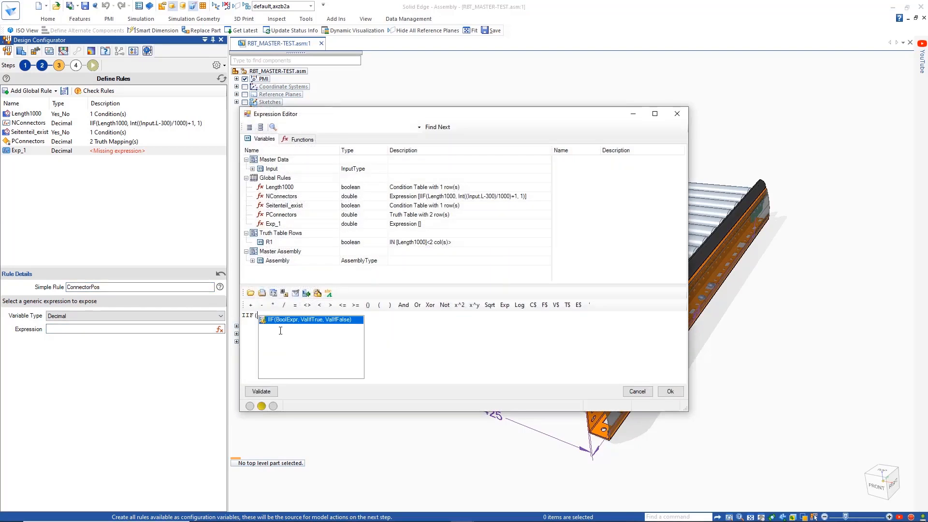
double_click(283, 188)
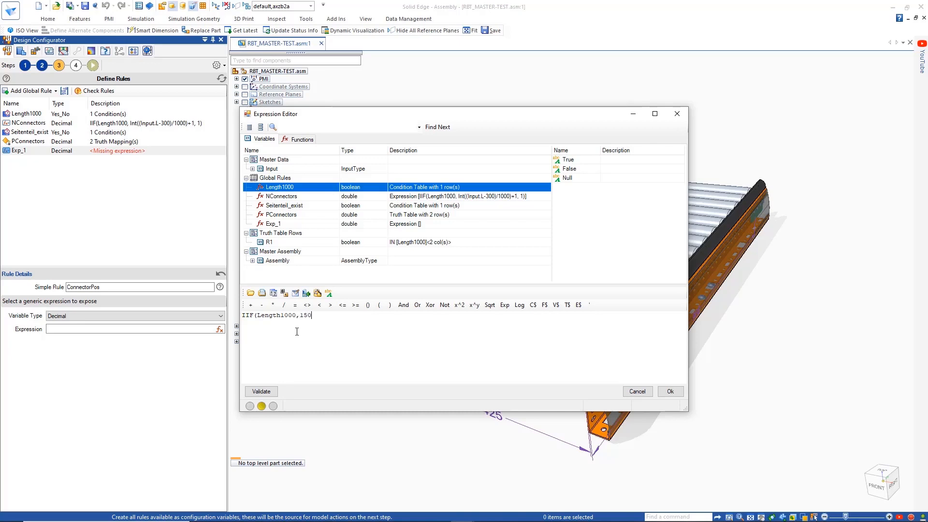
click(253, 168)
double_click(273, 187)
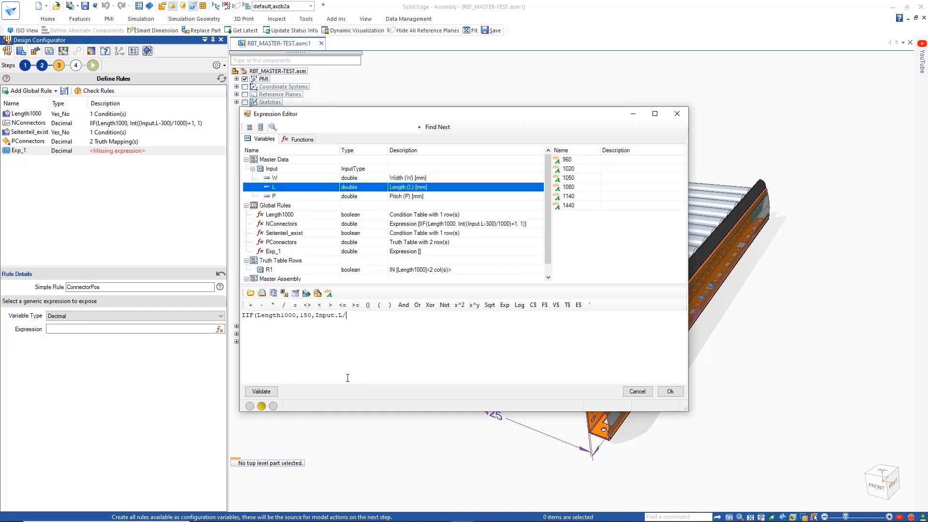
click(670, 391)
click(46, 158)
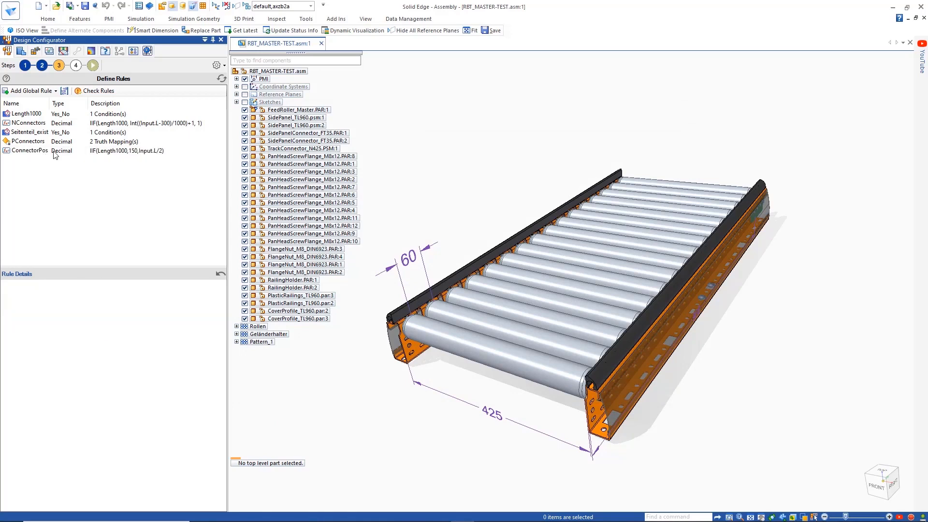
- Check the global rules for errors and go on to the model action definitions
click(95, 91)
click(510, 287)
click(76, 65)
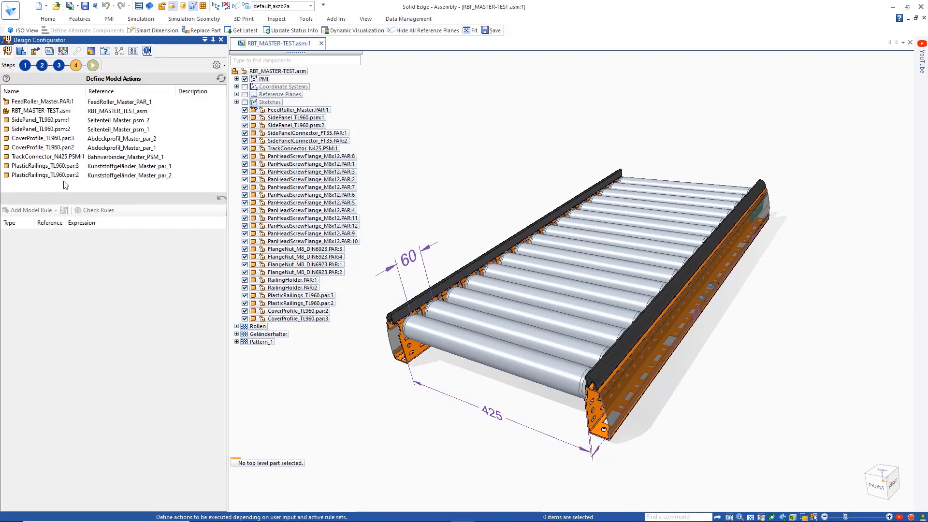
- Add two Replace Model rules to the FeedRoller_Master.PAR:1 component
click(51, 102)
click(32, 210)
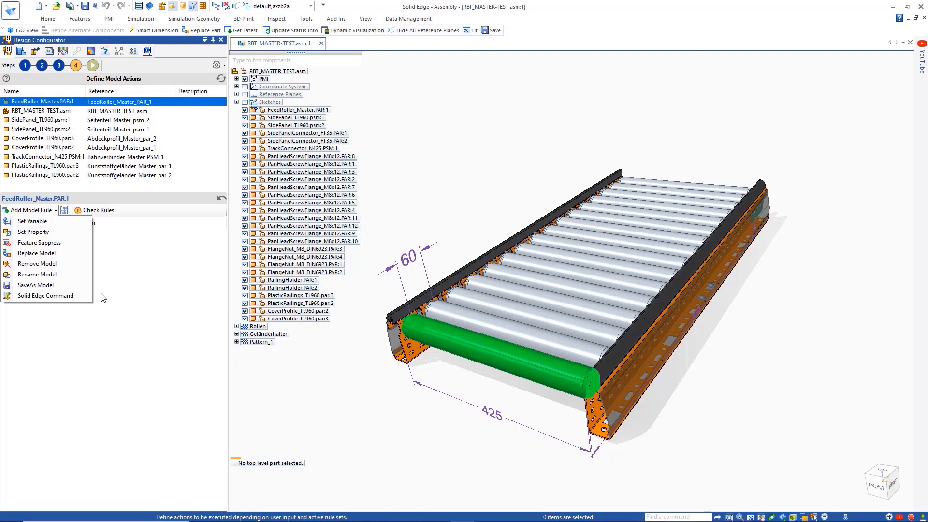
click(37, 253)
click(31, 210)
click(36, 253)
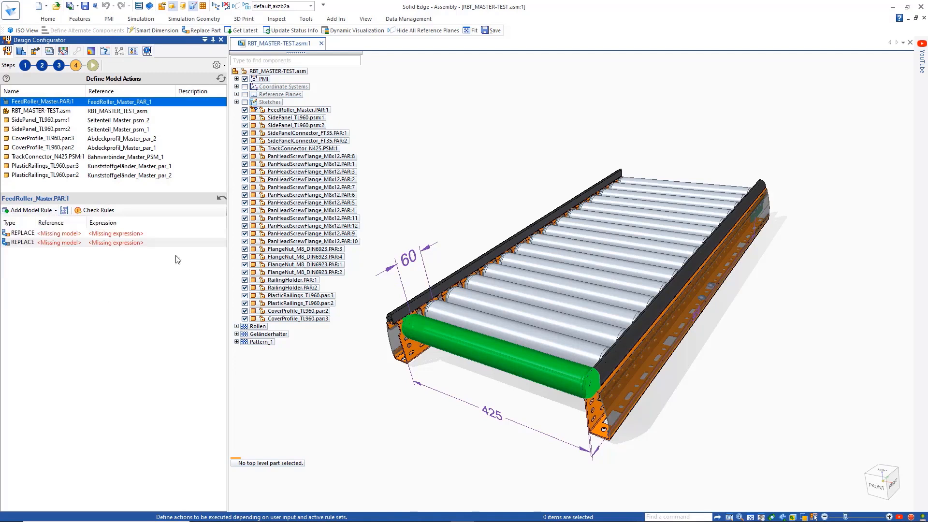
- Define FeedRoller_N725.PAR as an additional alternate component for FeedRoller_Master.PAR:1
click(326, 110)
right_click(326, 112)
mouse_move(435, 214)
click(508, 290)
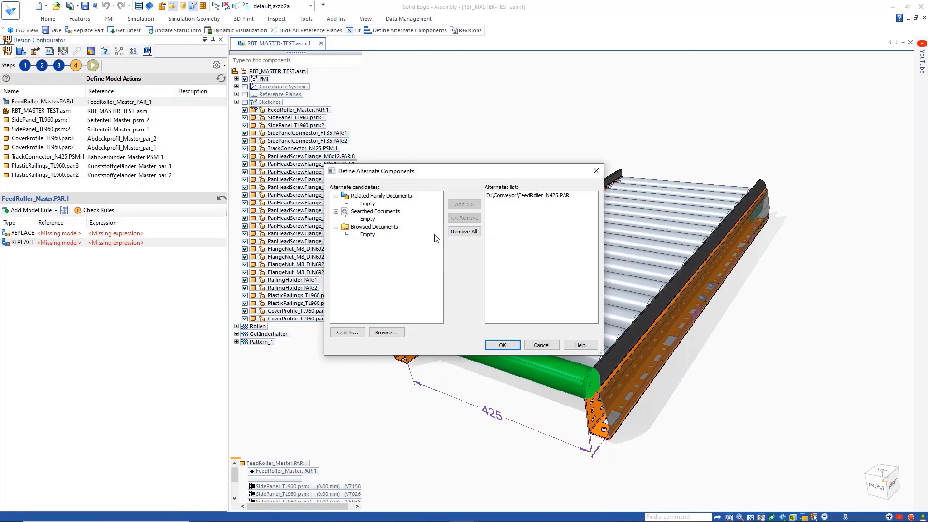
click(377, 333)
click(383, 182)
click(767, 467)
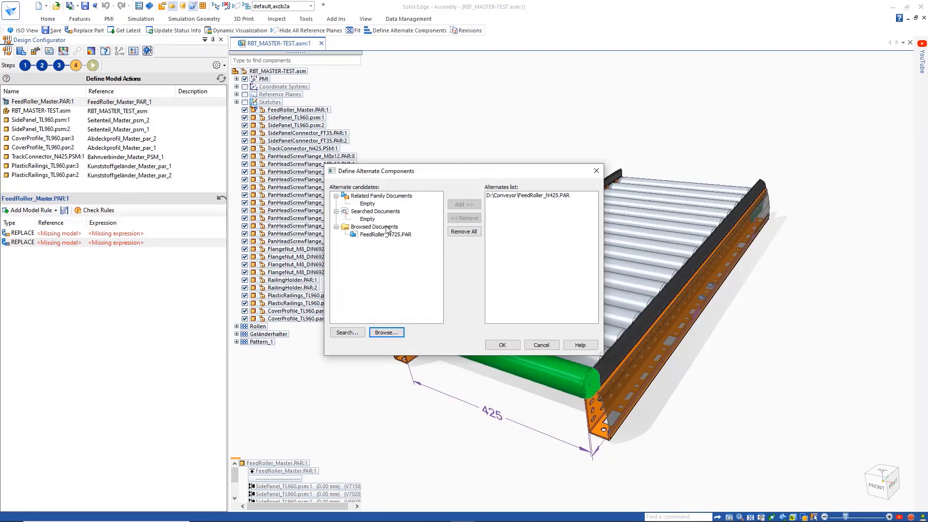
click(386, 234)
click(462, 204)
click(502, 345)
- Make the first Replace rule use FeedRoller_N425.PAR under the condition Input.W=425
click(57, 233)
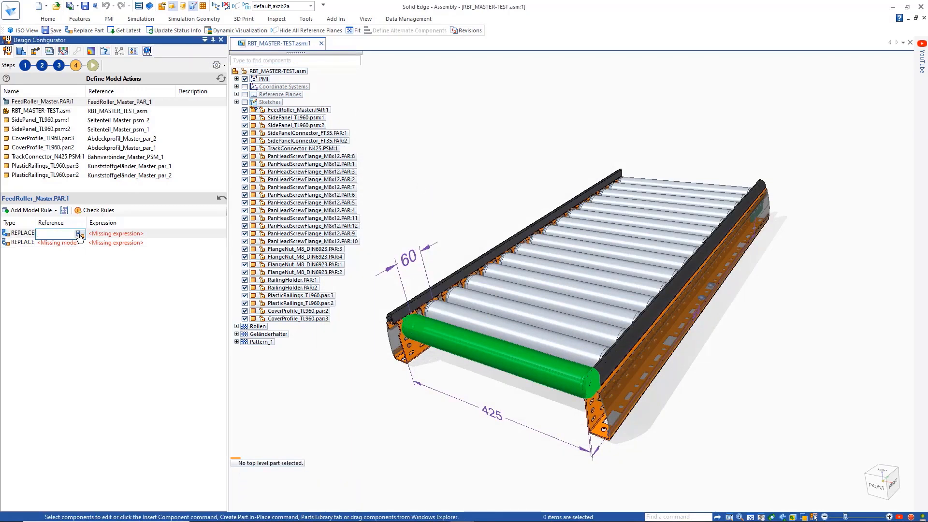
click(80, 233)
double_click(426, 191)
click(145, 233)
click(221, 234)
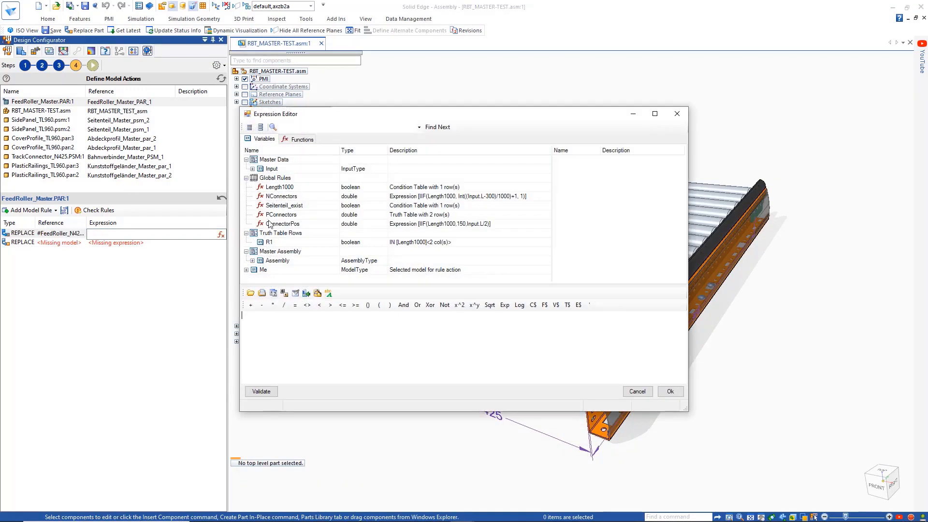
double_click(269, 179)
text(=425)
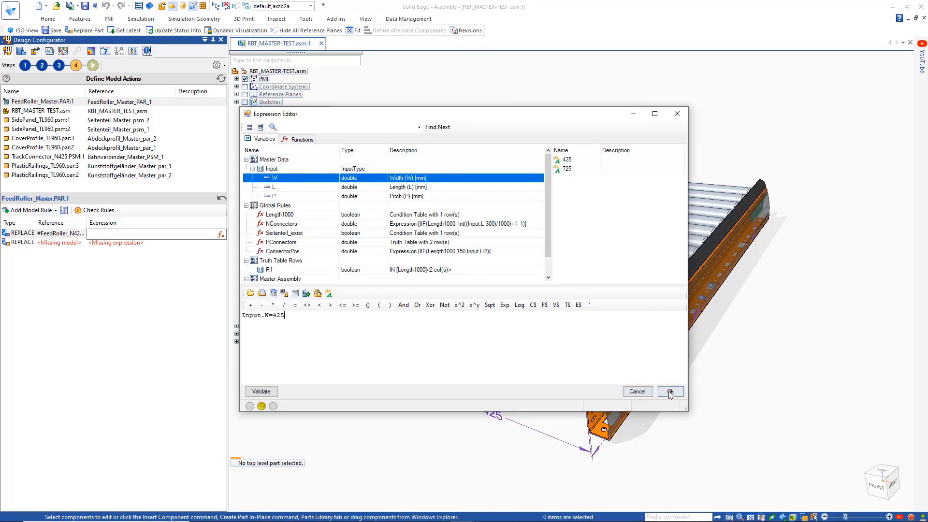
click(670, 391)
- Make the second Replace rule use FeedRoller_N725.PAR, reusing the first rule's condition changed to Input.W=725
click(76, 243)
click(80, 244)
double_click(426, 199)
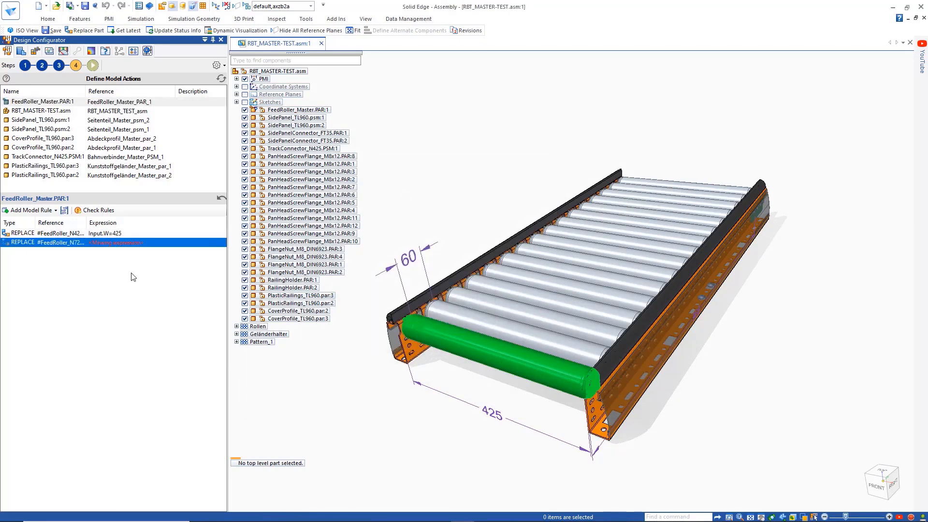
click(129, 274)
click(126, 233)
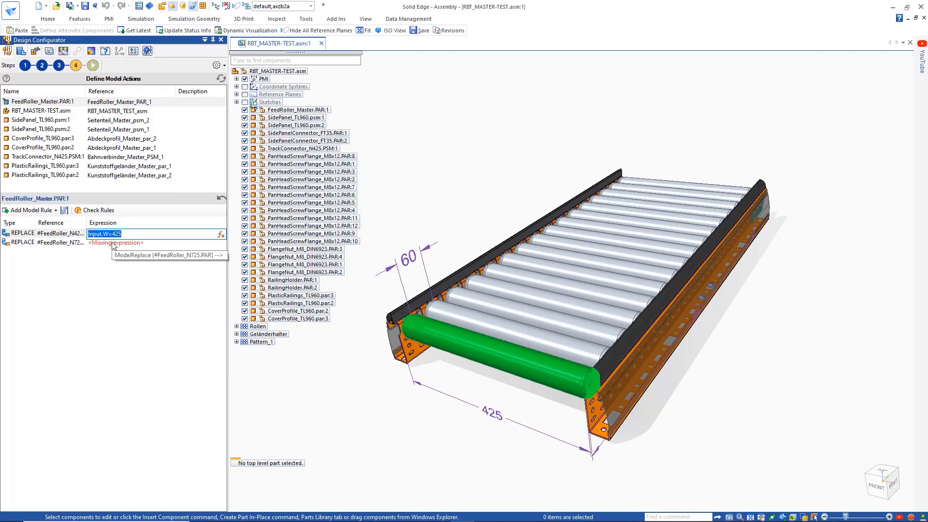
click(114, 242)
right_click(123, 243)
click(144, 285)
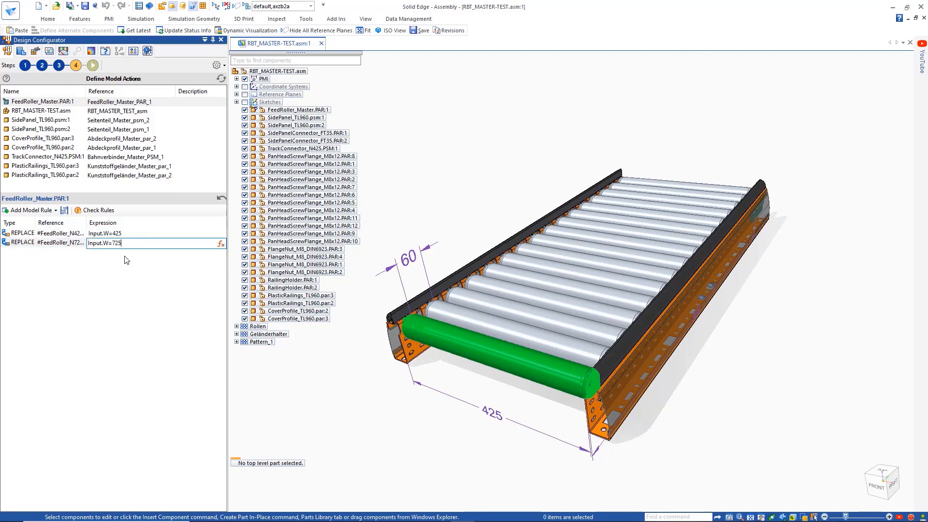
key(Return)
- Add three more Set Variable rules to the RBT_MASTER-TEST.asm assembly
click(41, 111)
click(32, 211)
click(37, 222)
click(33, 212)
click(32, 221)
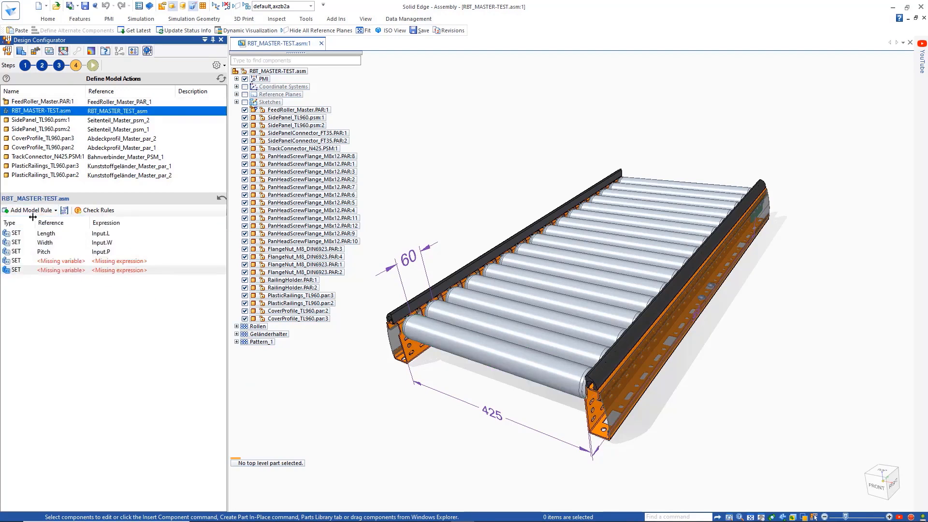
click(32, 211)
click(34, 221)
- Assign the first new Set rule to the ConnectorPos variable, driven by the ConnectorPos global rule
click(78, 261)
click(82, 262)
double_click(386, 275)
click(121, 261)
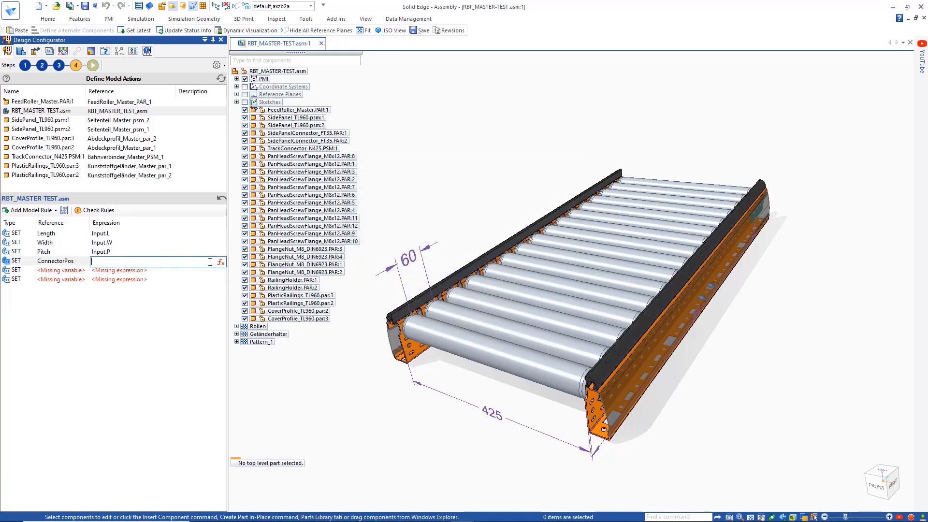
click(220, 264)
double_click(282, 224)
key(Return)
- Assign the second new Set rule to the PConnector variable, driven by the PConnectors global rule
click(73, 270)
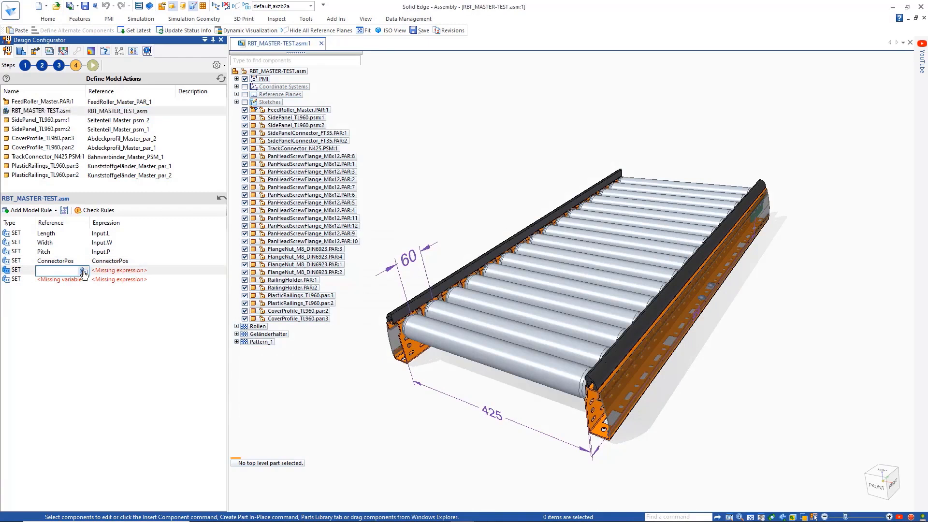
click(83, 272)
double_click(380, 285)
click(151, 271)
click(220, 273)
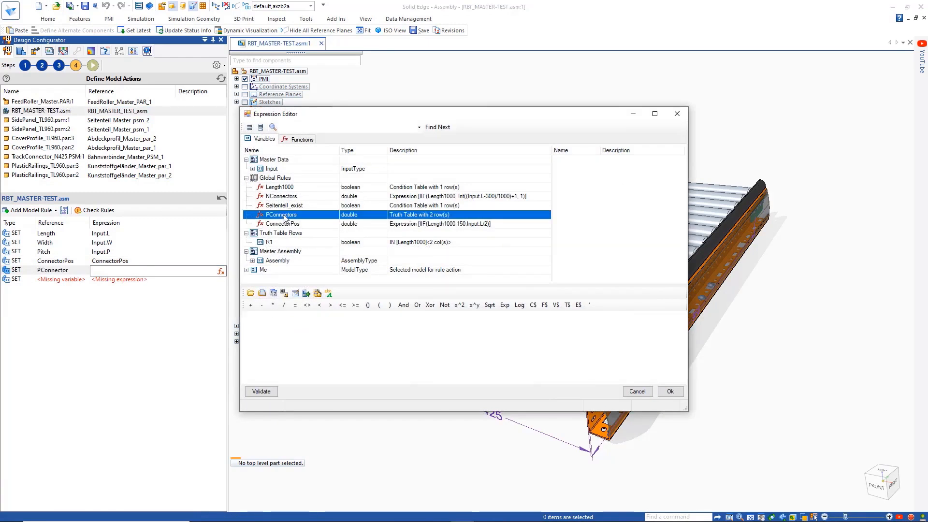
double_click(271, 216)
key(Return)
- Assign the last new Set rule to the NConnector variable, driven by the NConnectors global rule
click(58, 279)
click(83, 281)
double_click(369, 293)
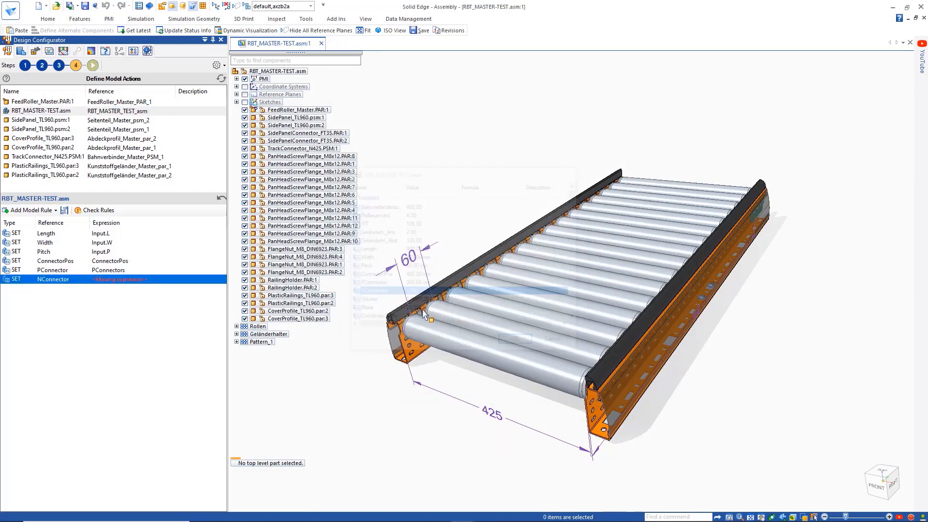
click(151, 280)
click(221, 280)
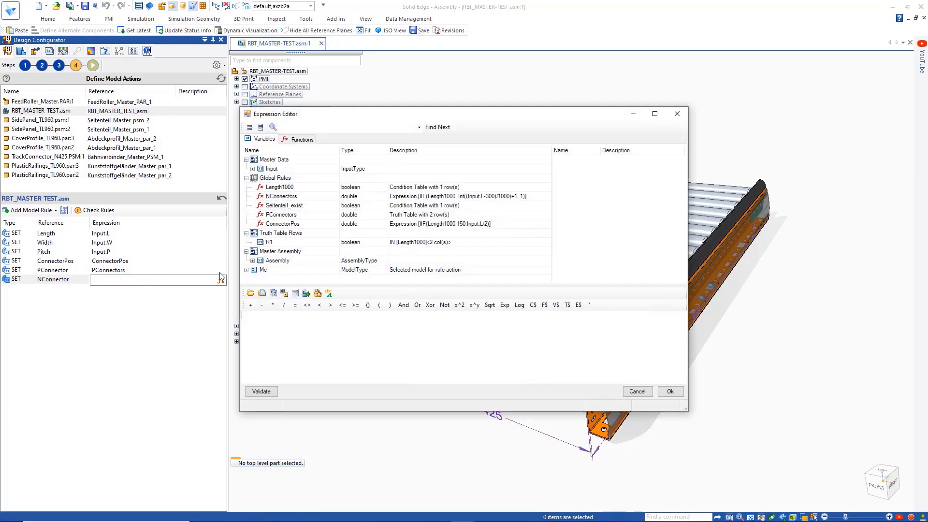
double_click(293, 197)
click(670, 391)
- Add a Rename Model rule with the expression "CONVEYOR_"+Input.L+Input.W+Input.P+".asm" and a SaveAs Model rule to the assembly
click(46, 212)
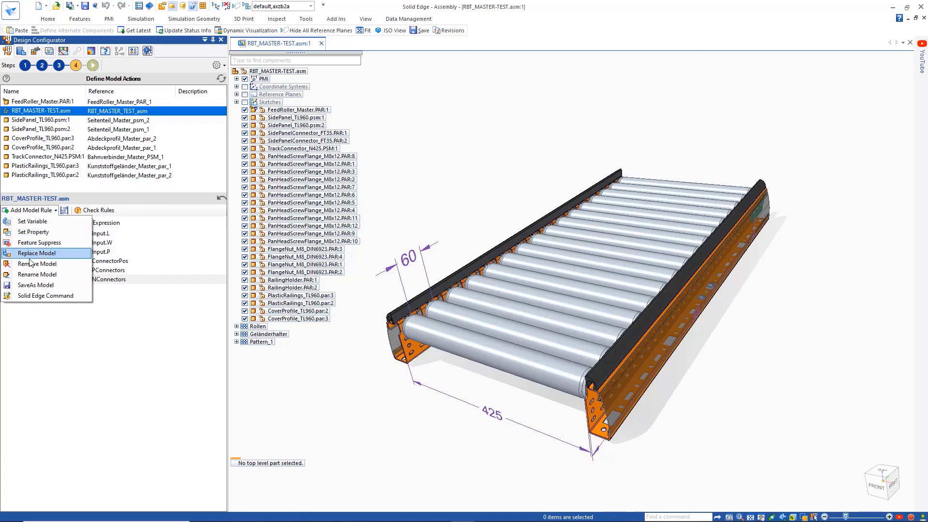
click(37, 274)
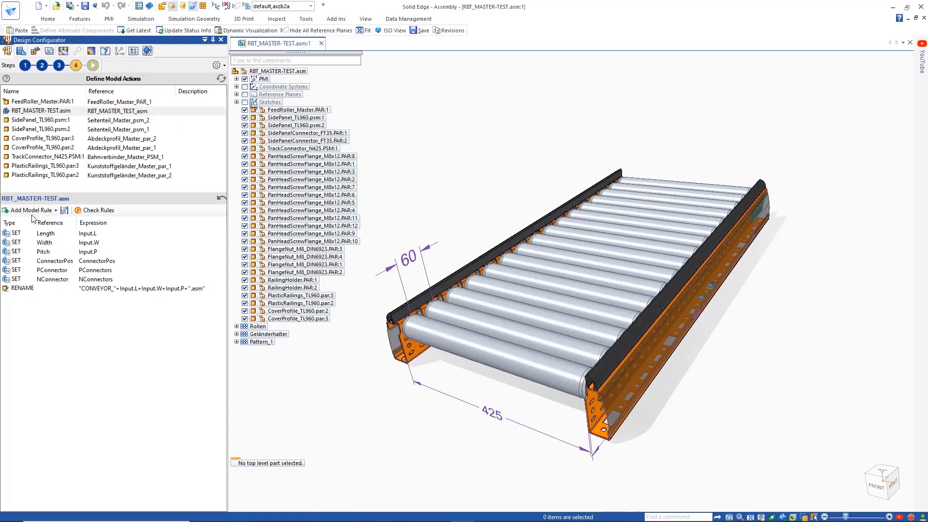
click(34, 212)
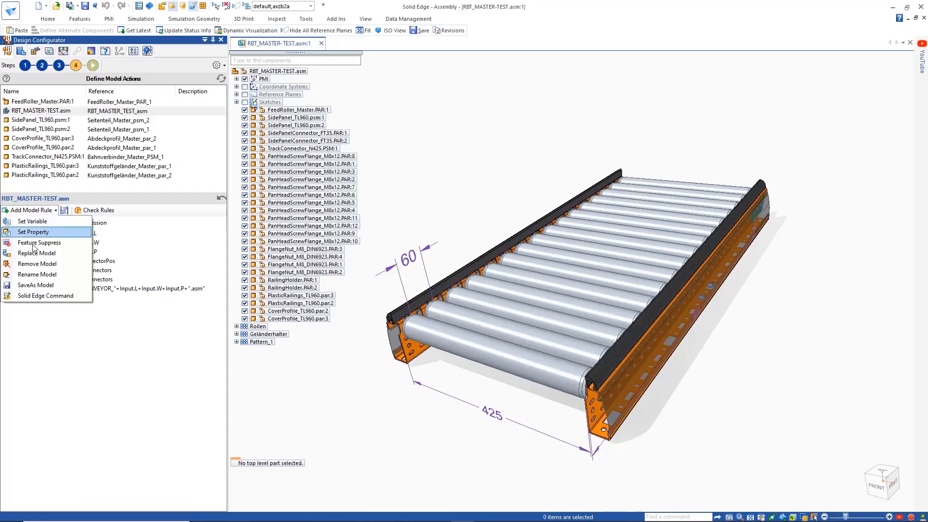
click(35, 287)
- Copy the Rename expression to the SaveAs rule and change its file extension to .stp
click(104, 288)
right_click(104, 289)
click(127, 320)
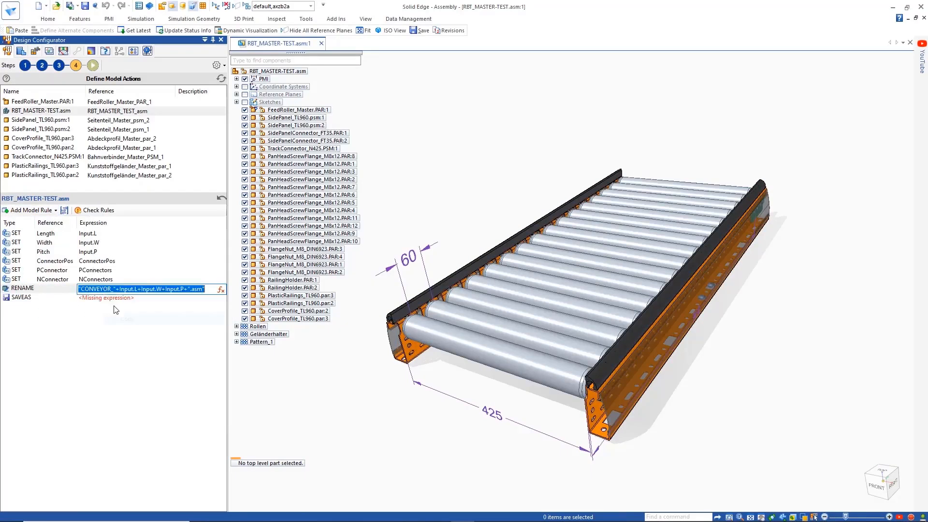
click(111, 298)
right_click(111, 298)
click(134, 341)
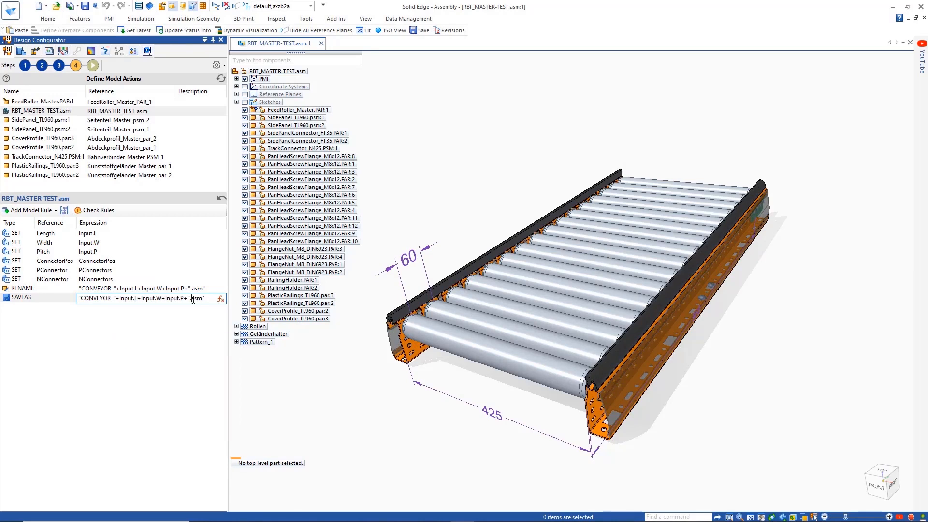
text(stp)
key(Return)
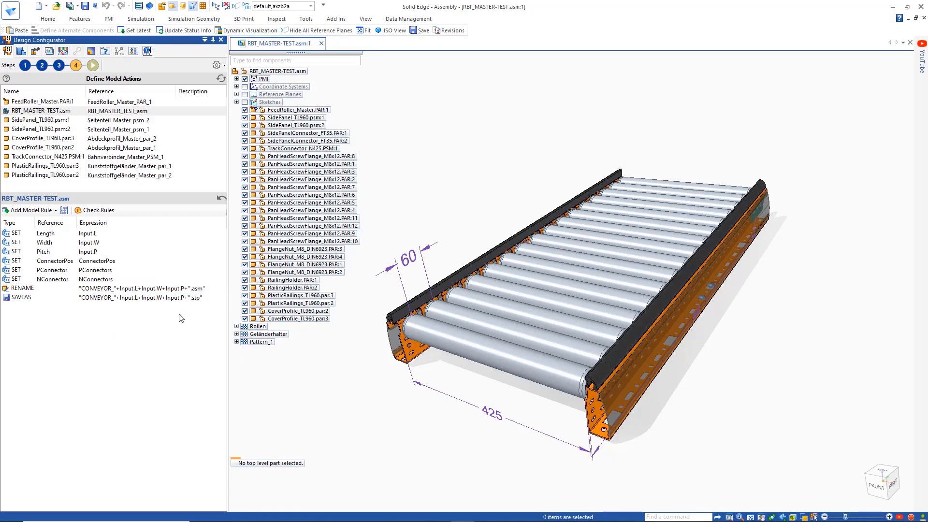
- Move RBT_MASTER-TEST.asm to the end of the model action order and go to the configuration execution
drag(49, 111, 48, 179)
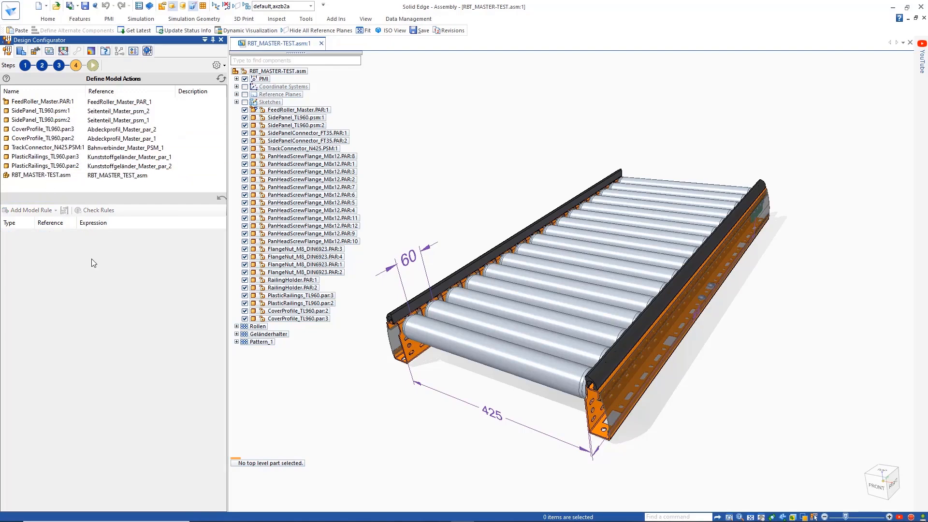
click(92, 65)
- Run the configuration with Length (L) 1440, Width (W) 725 and Pitch (P) 60
click(52, 210)
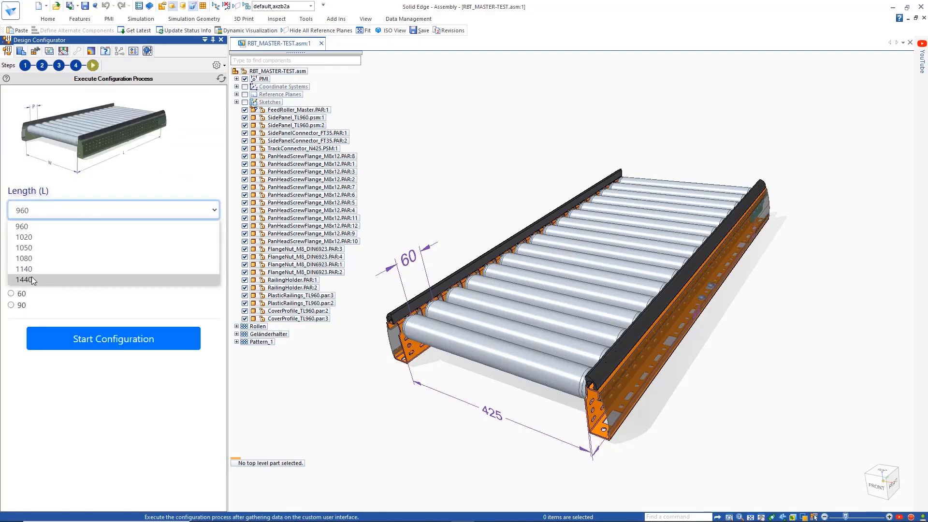
click(33, 281)
click(48, 252)
click(22, 278)
click(11, 293)
click(83, 341)
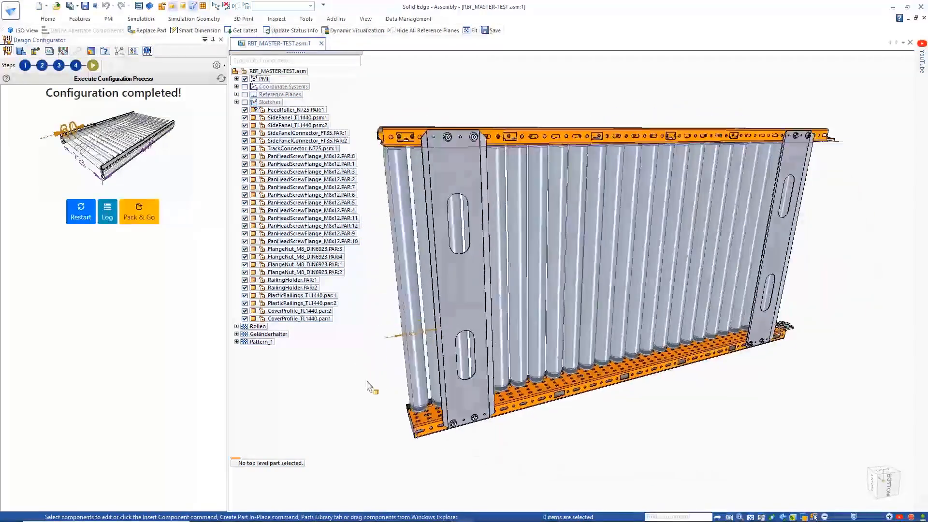
- Restart the configurator and run the configuration with Length (L) 960 and Width (W) 425
click(79, 215)
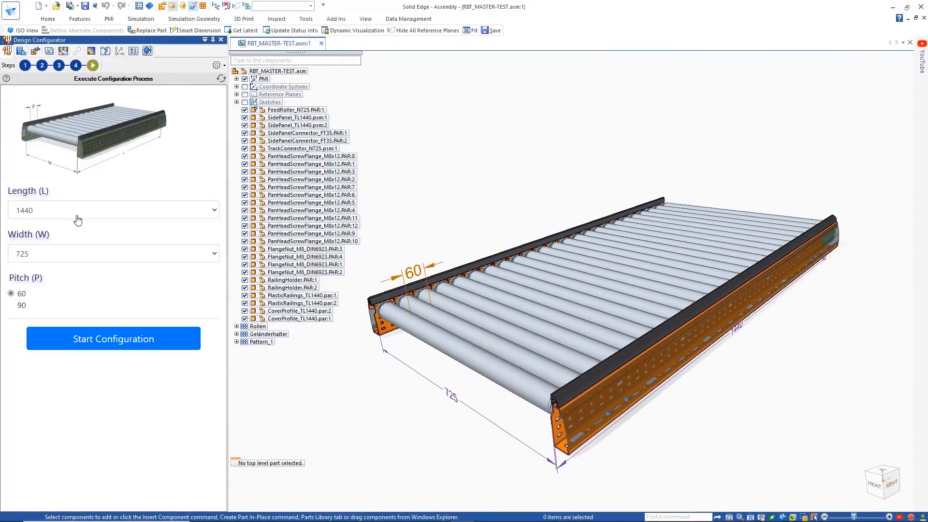
click(75, 212)
click(45, 225)
click(29, 253)
click(60, 340)
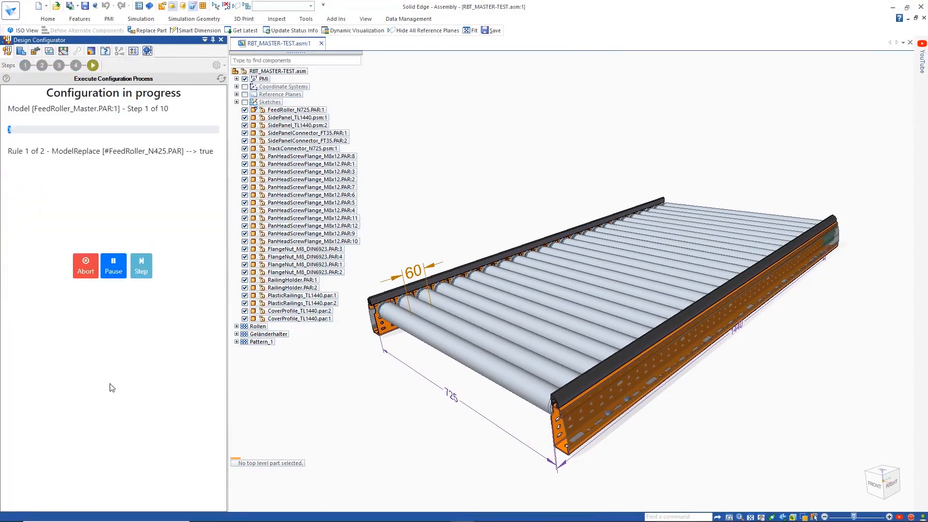